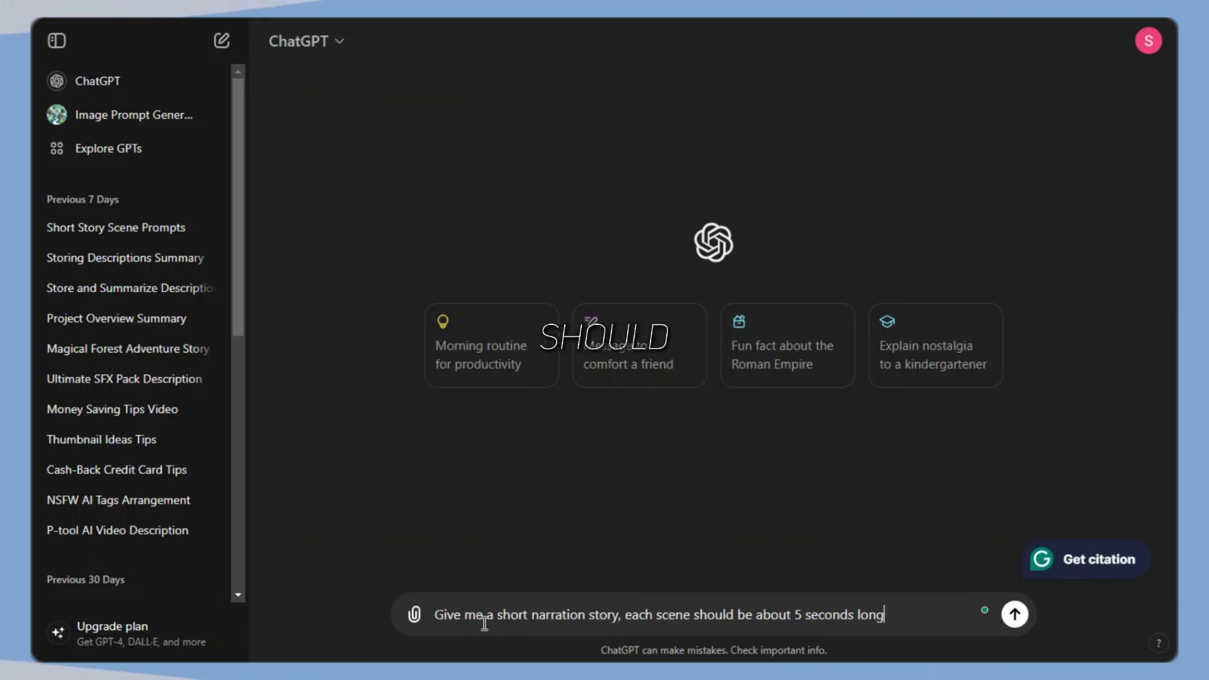
Step: Send ChatGPT the request for a narration story with 5-second scenes and detailed scene prompts
text(detailed prompts for each scene to generate video.)
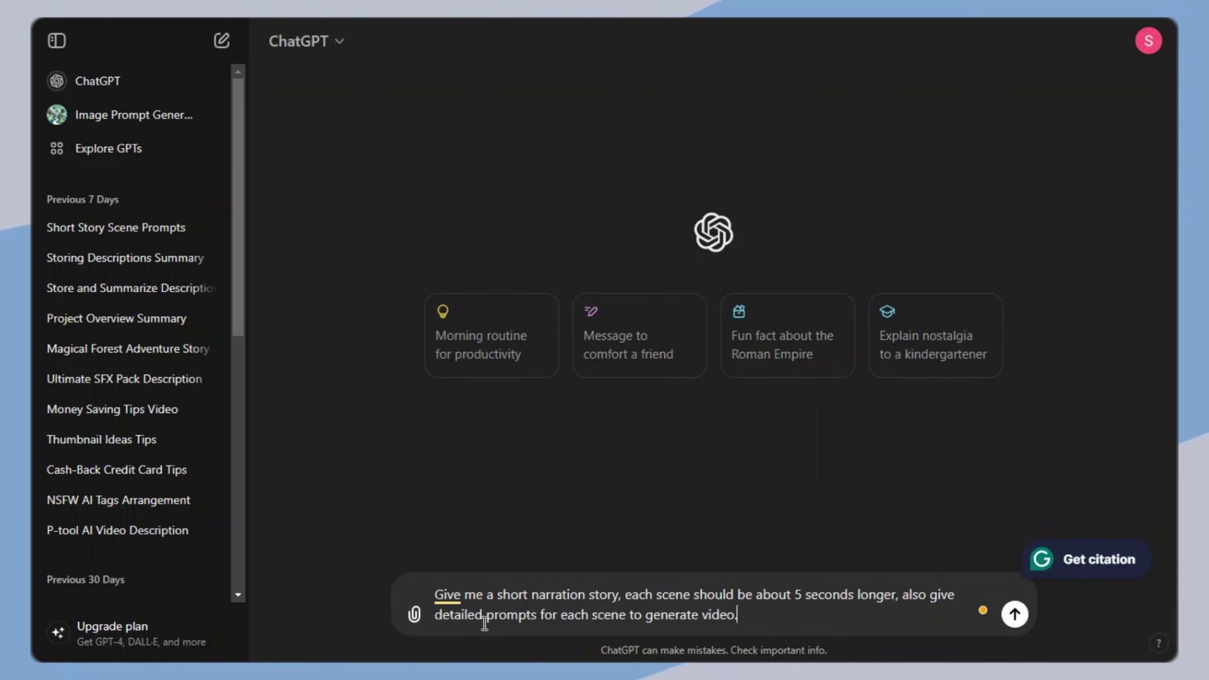
key(Return)
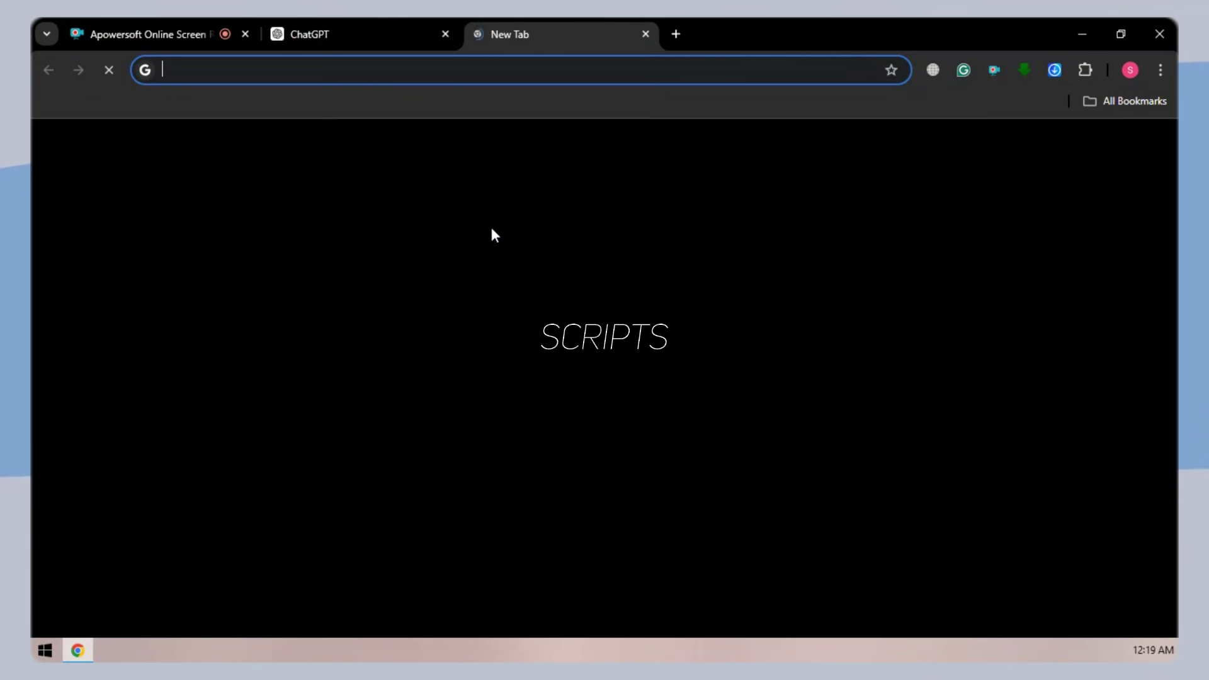
Step: Search Google for short kids stories in English and open the moral stories article full screen
text(short kid)
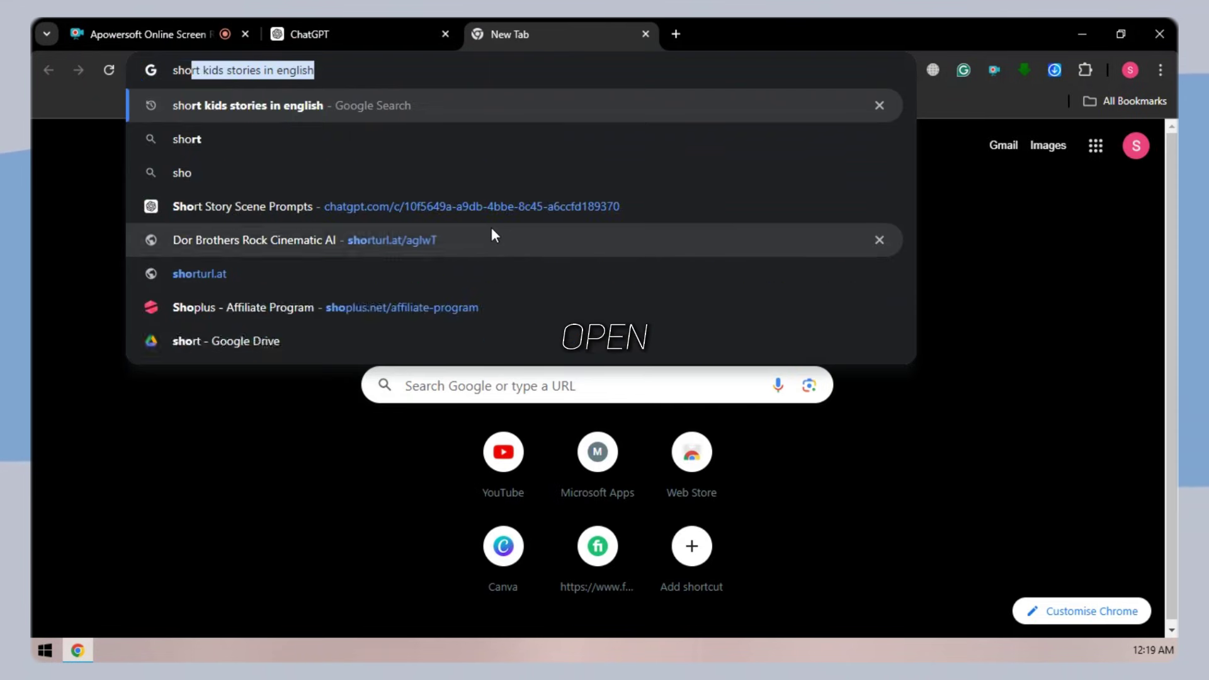
text(s storied in)
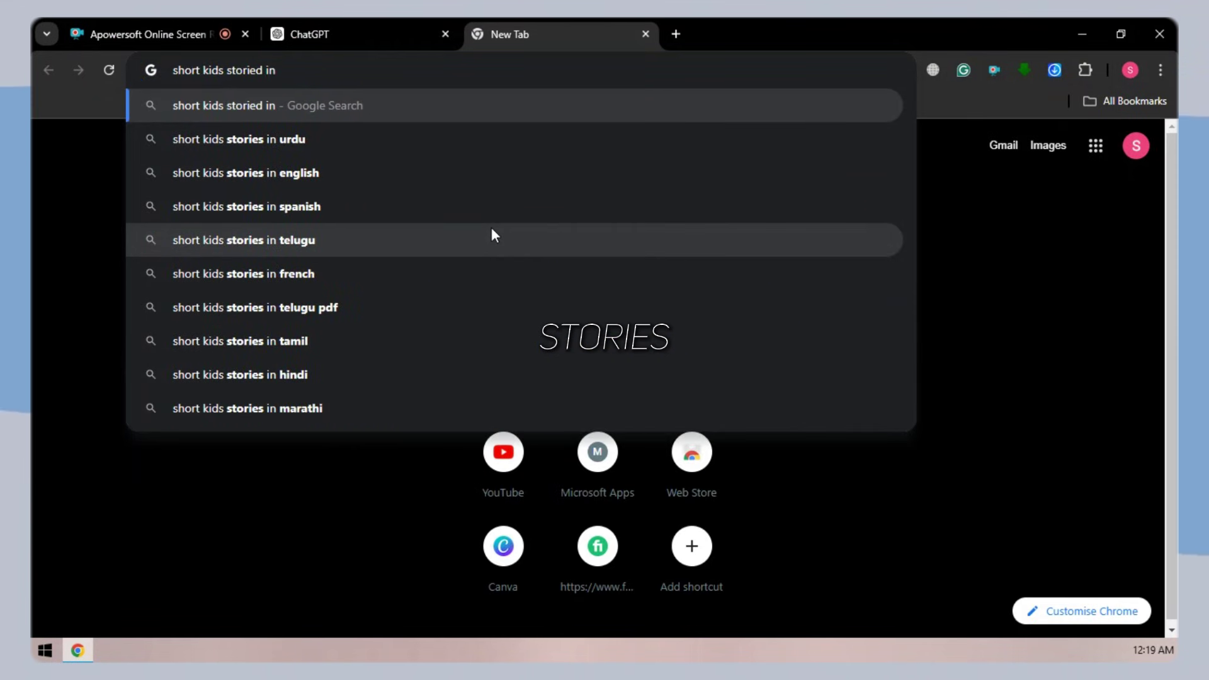
click(499, 171)
scroll(60, 292, down, 7)
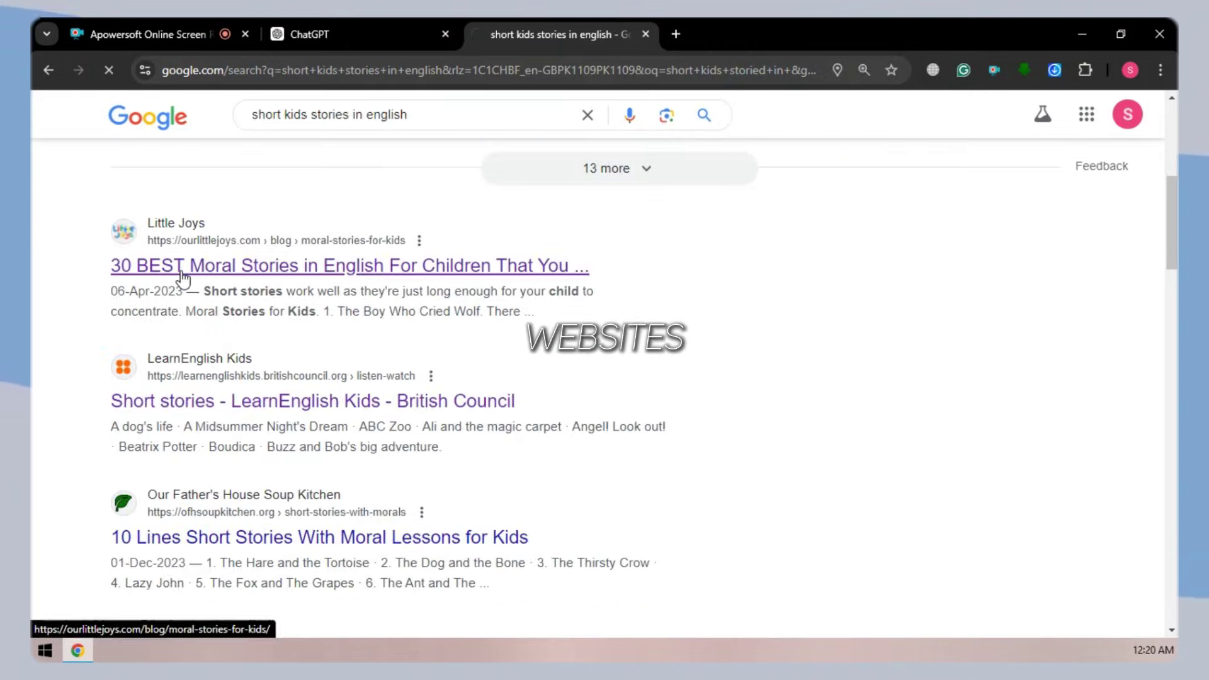
click(181, 271)
key(F11)
Step: Select and copy The Fox and the Grapes story together with its moral
scroll(181, 254, down, 20)
drag(215, 151, 414, 157)
drag(191, 220, 563, 479)
scroll(205, 349, down, 15)
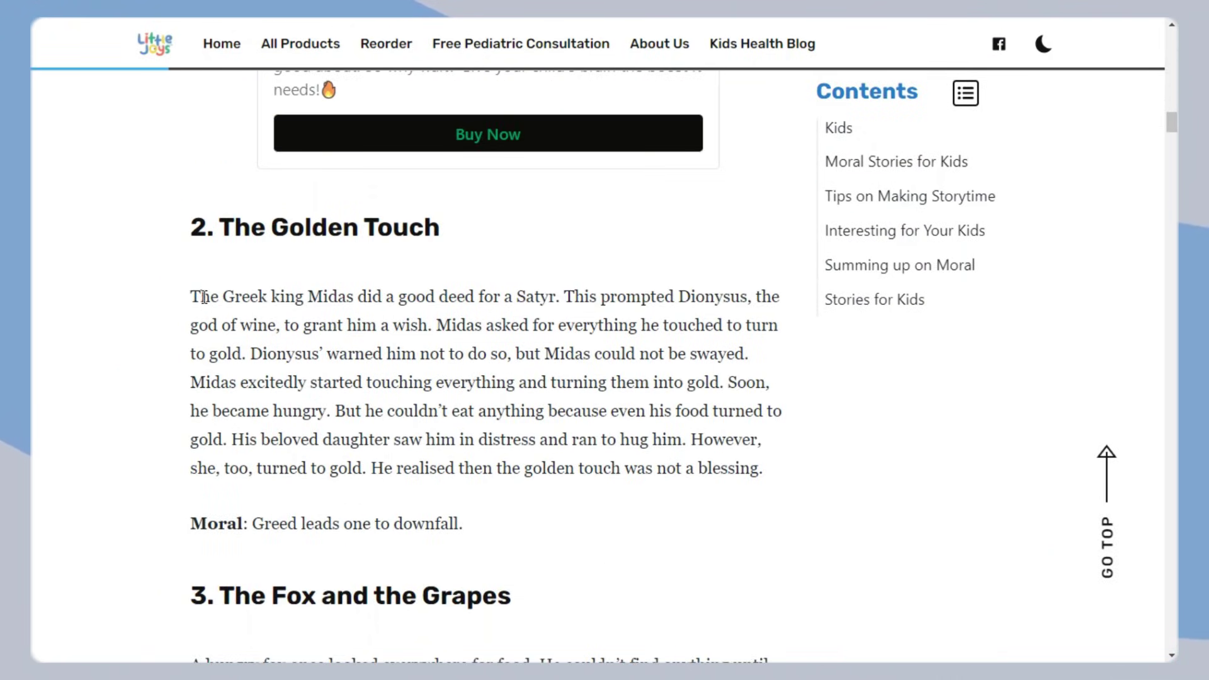
drag(219, 176, 489, 172)
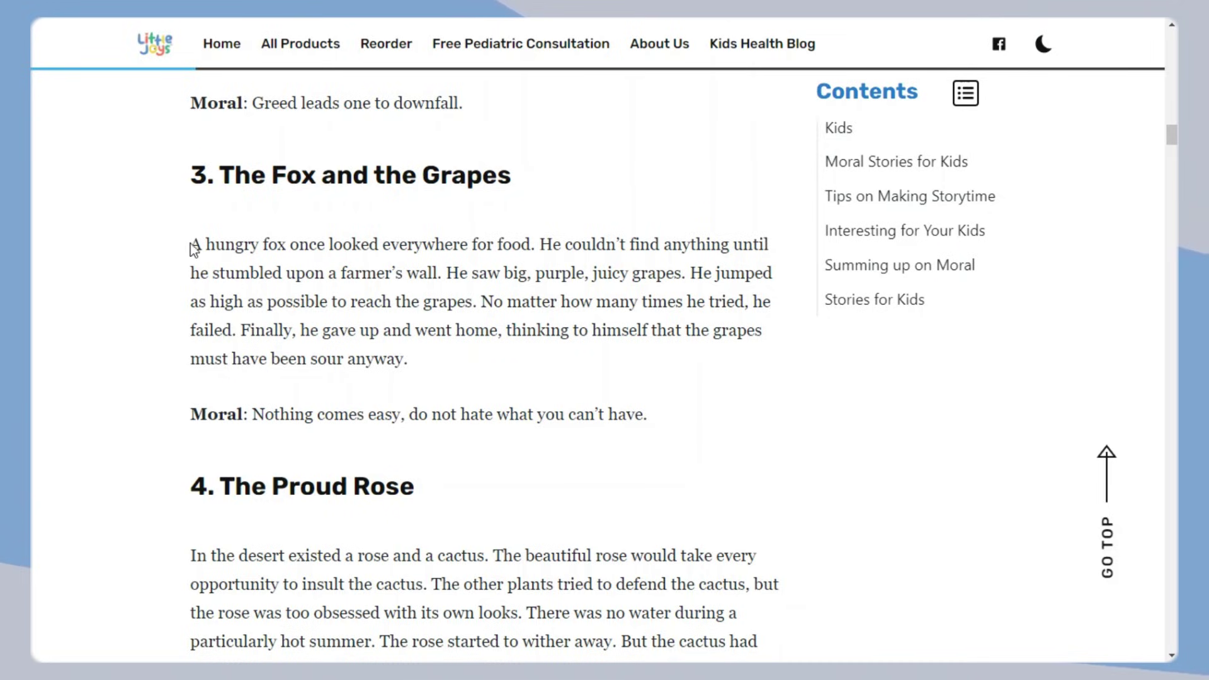
drag(196, 244, 670, 426)
key(ctrl+c)
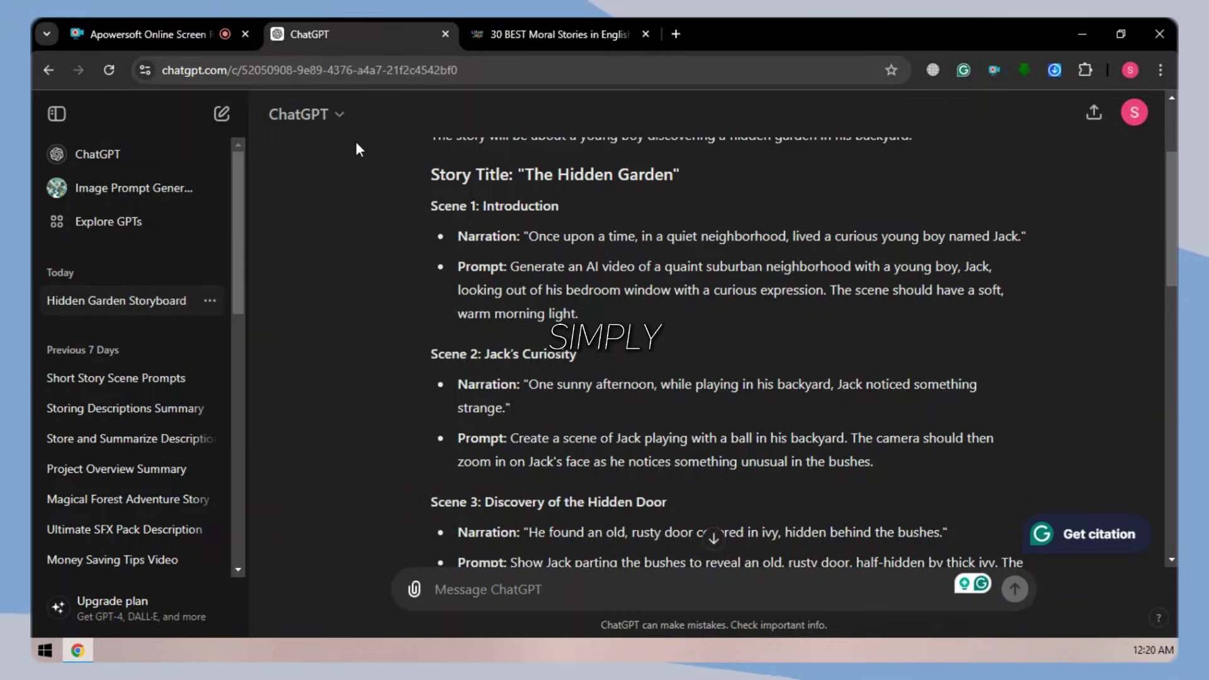
key(F11)
Step: Paste the copied Fox and the Grapes story and moral into a new ChatGPT chat and send it
click(221, 41)
key(ctrl+v)
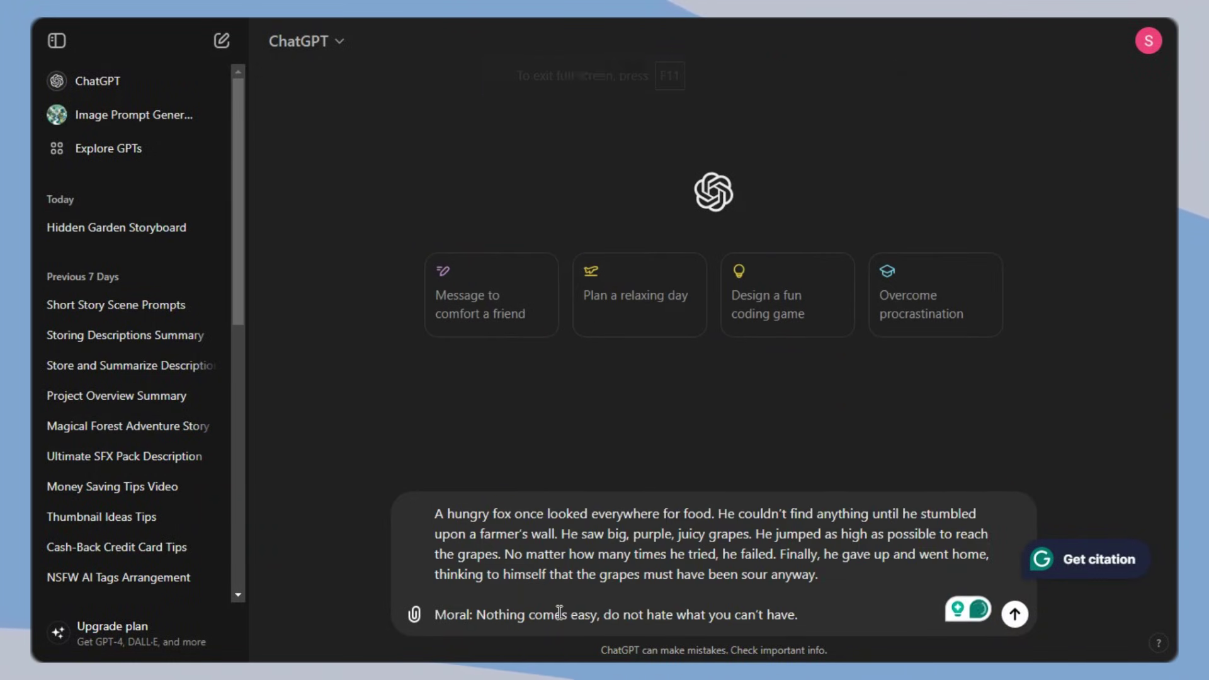
key(Return)
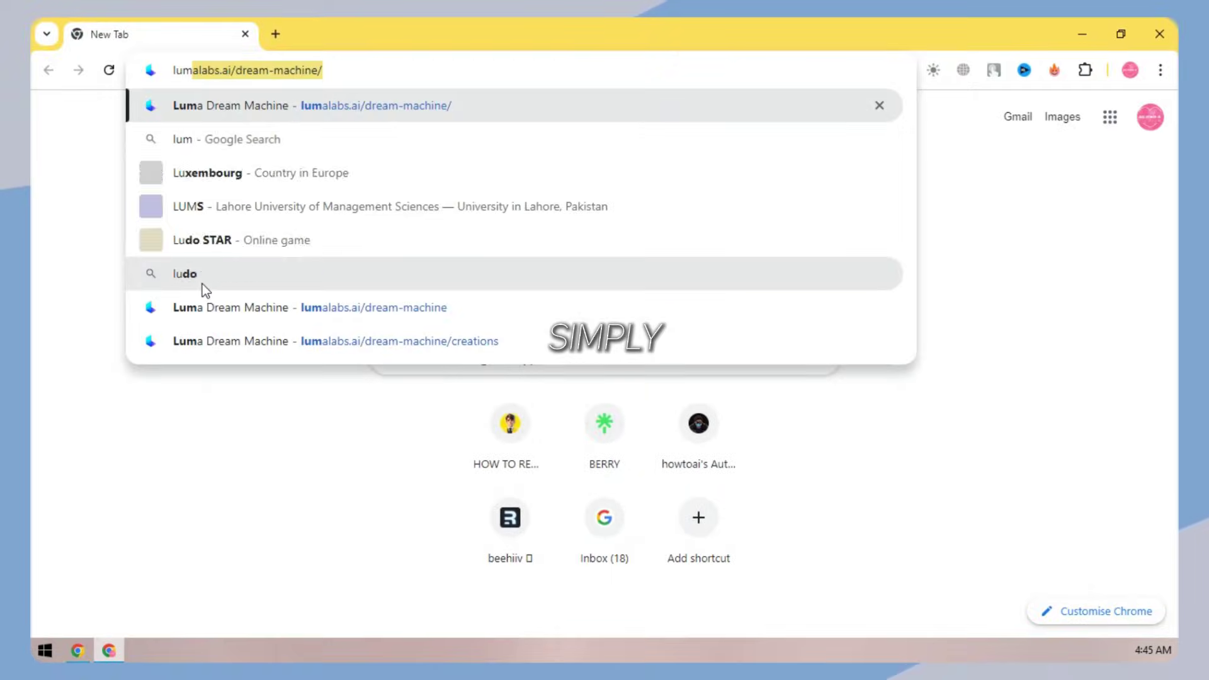
Step: Find Luma Dream Machine through Google and sign in with a Google account
text(a ai)
key(Return)
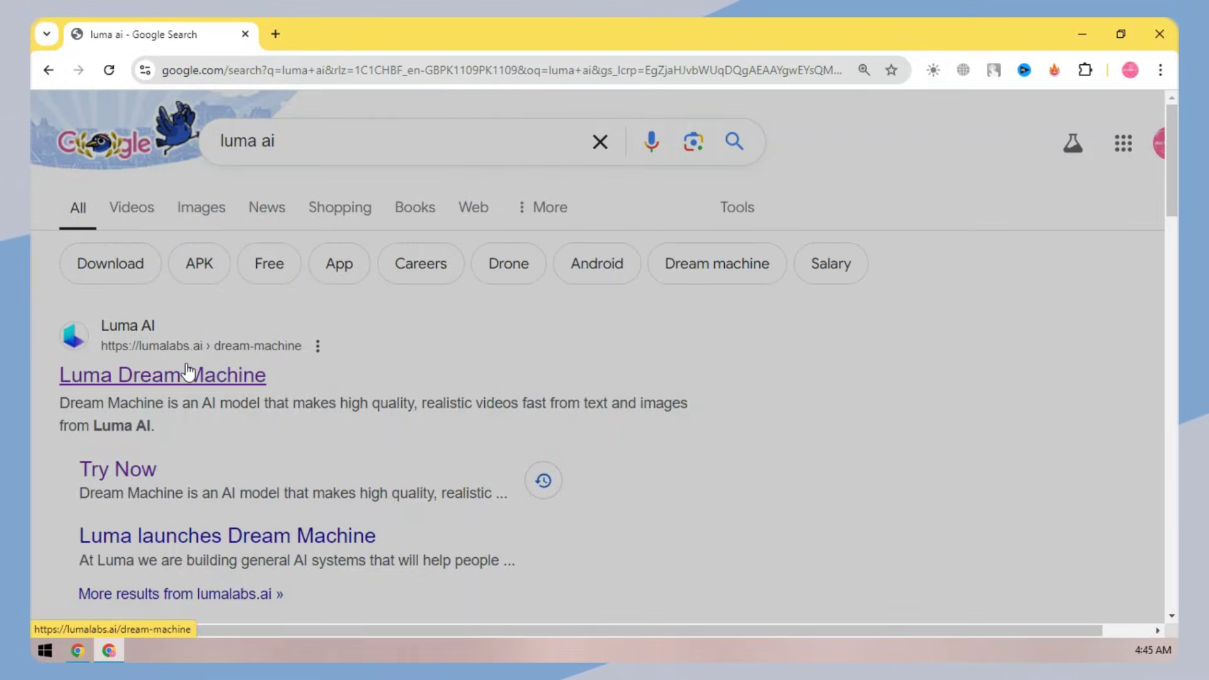
click(187, 369)
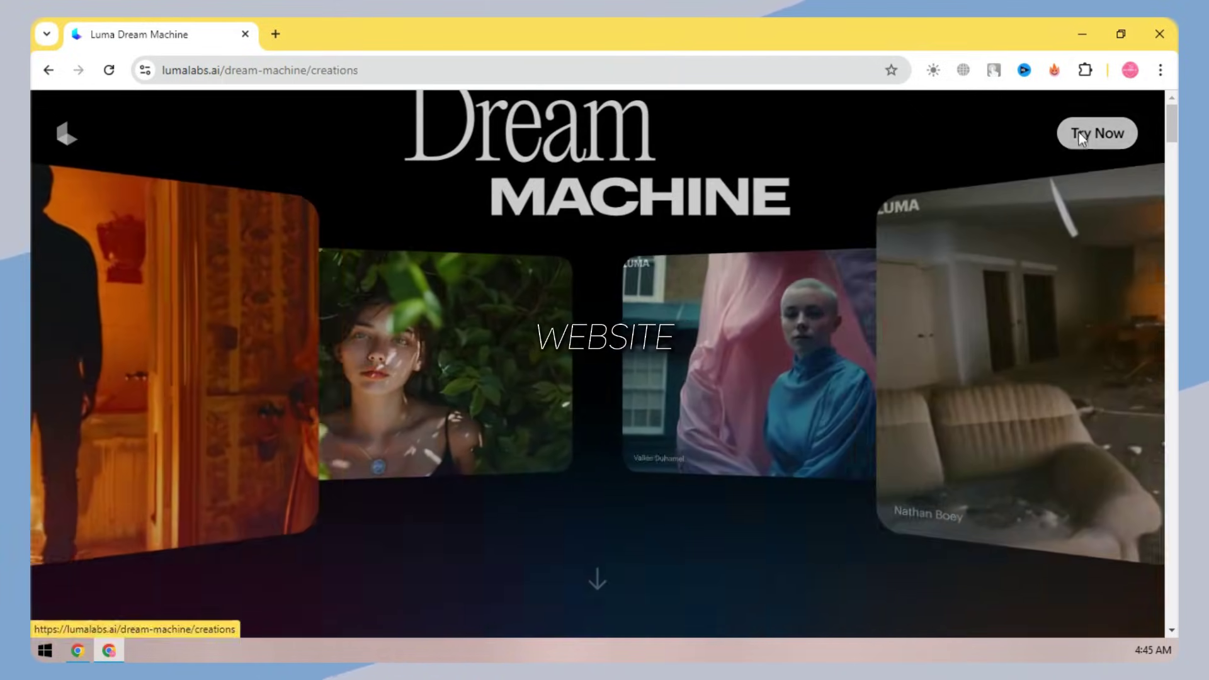
click(1082, 136)
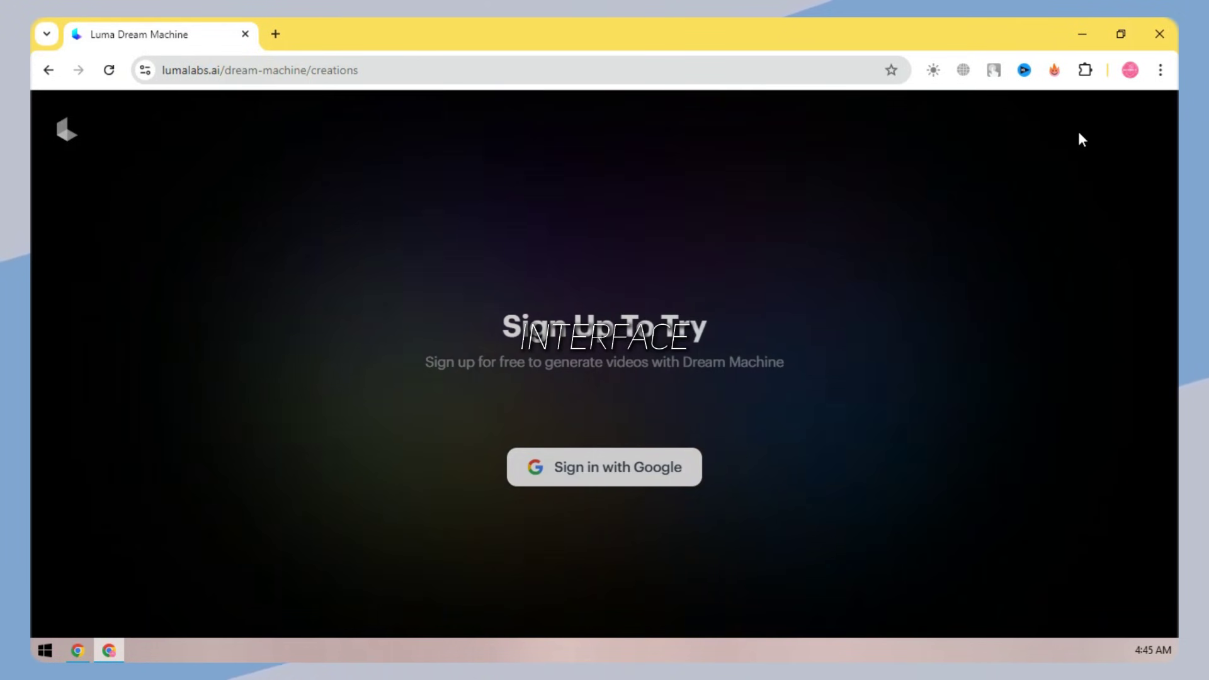
click(616, 489)
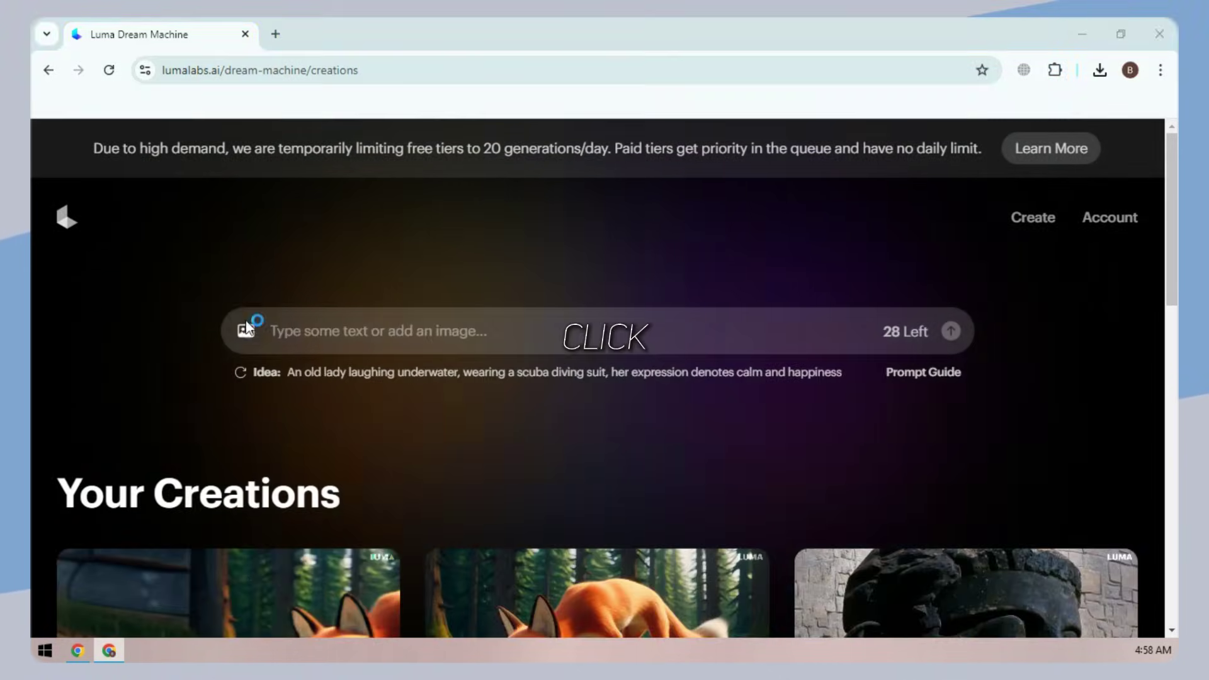
Step: Upload the fox image as the start frame and submit the farmer's wall scene prompt
click(247, 326)
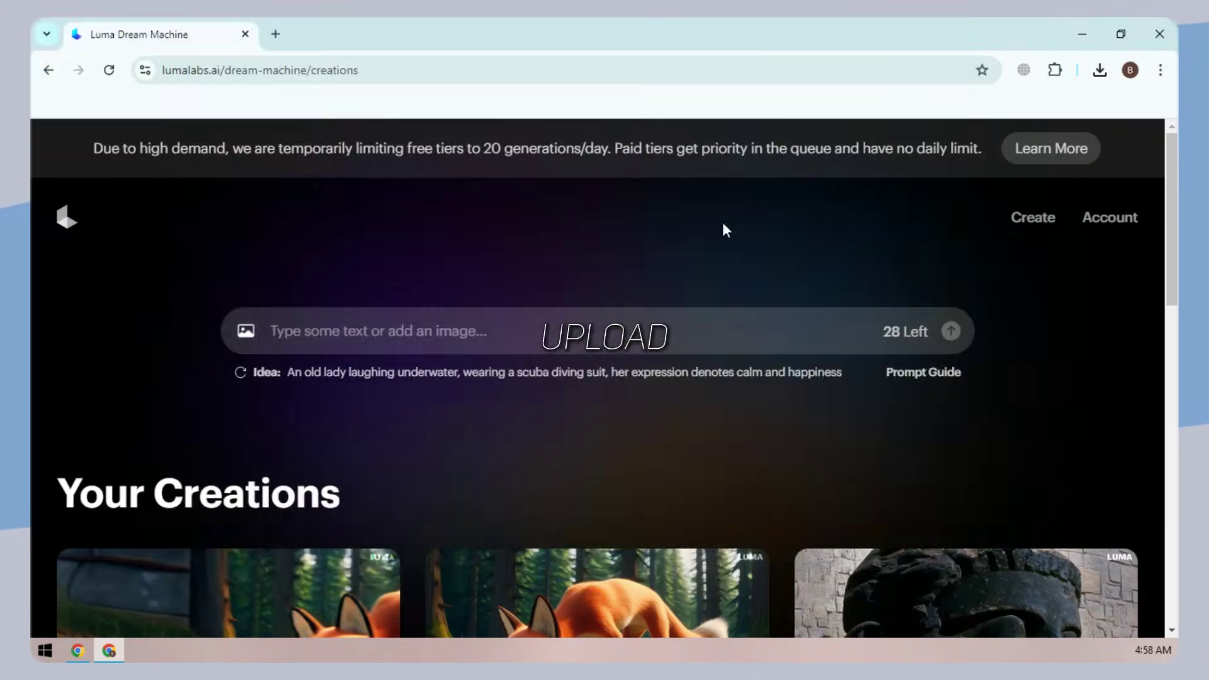
click(77, 651)
click(109, 651)
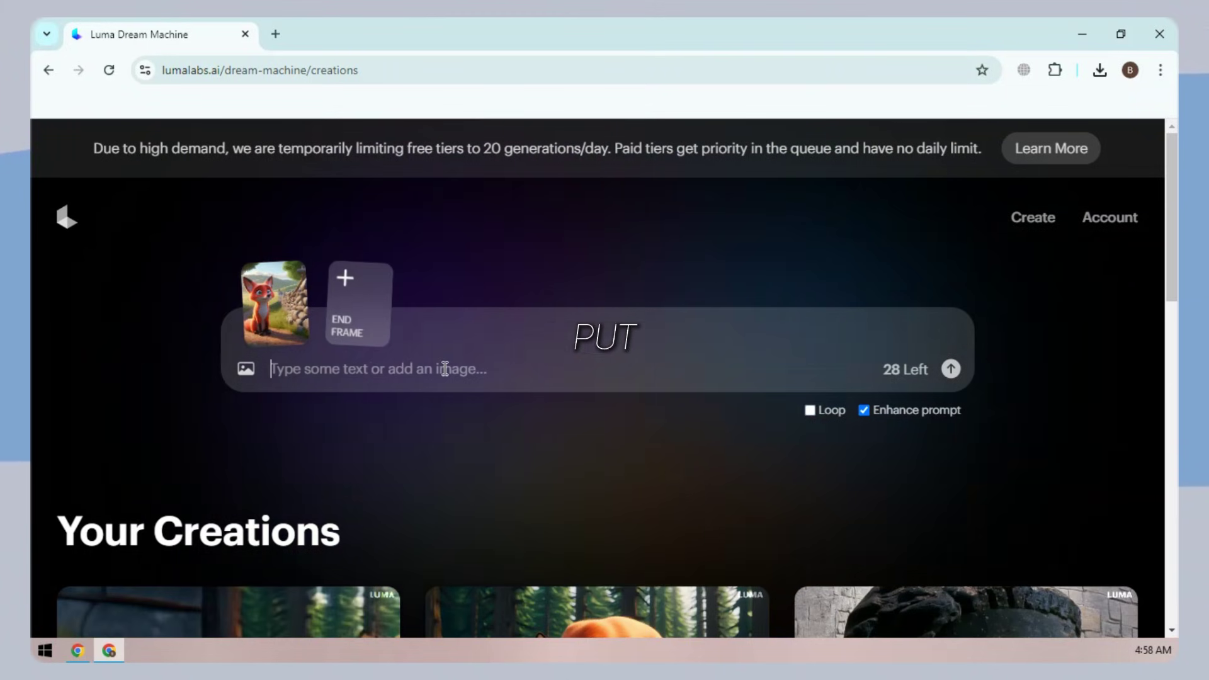
click(449, 369)
text(He couldn’t find anything until he stumbled upon a farmer’s wall.)
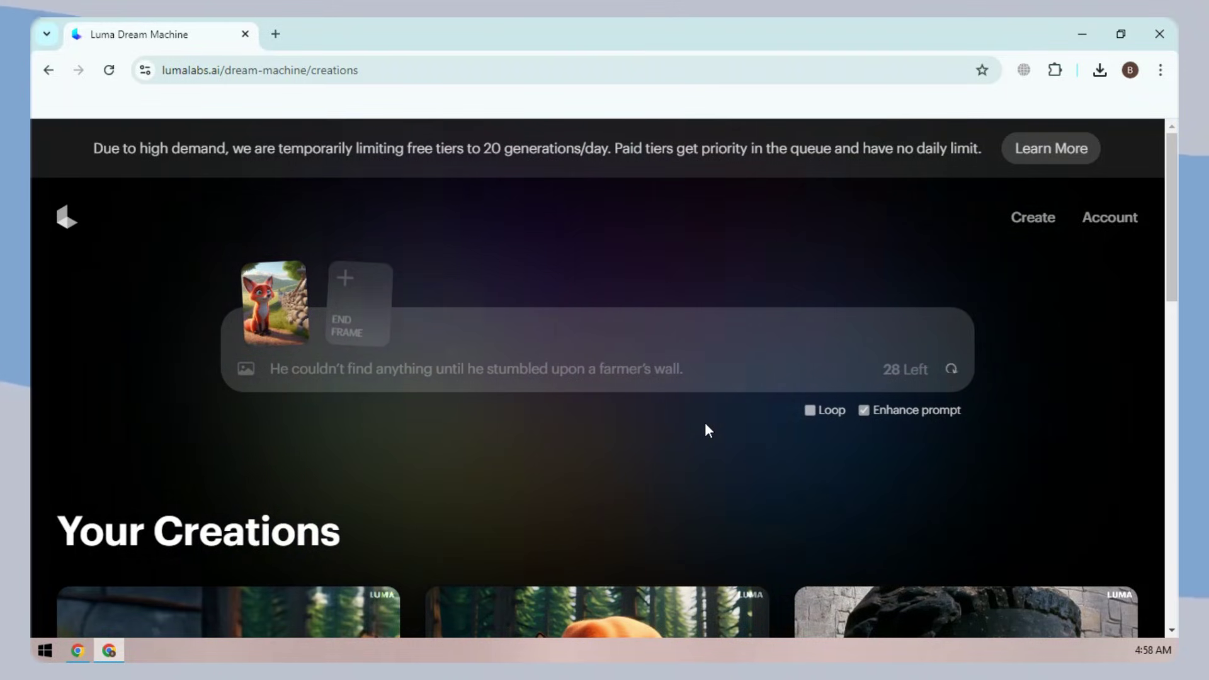
key(Return)
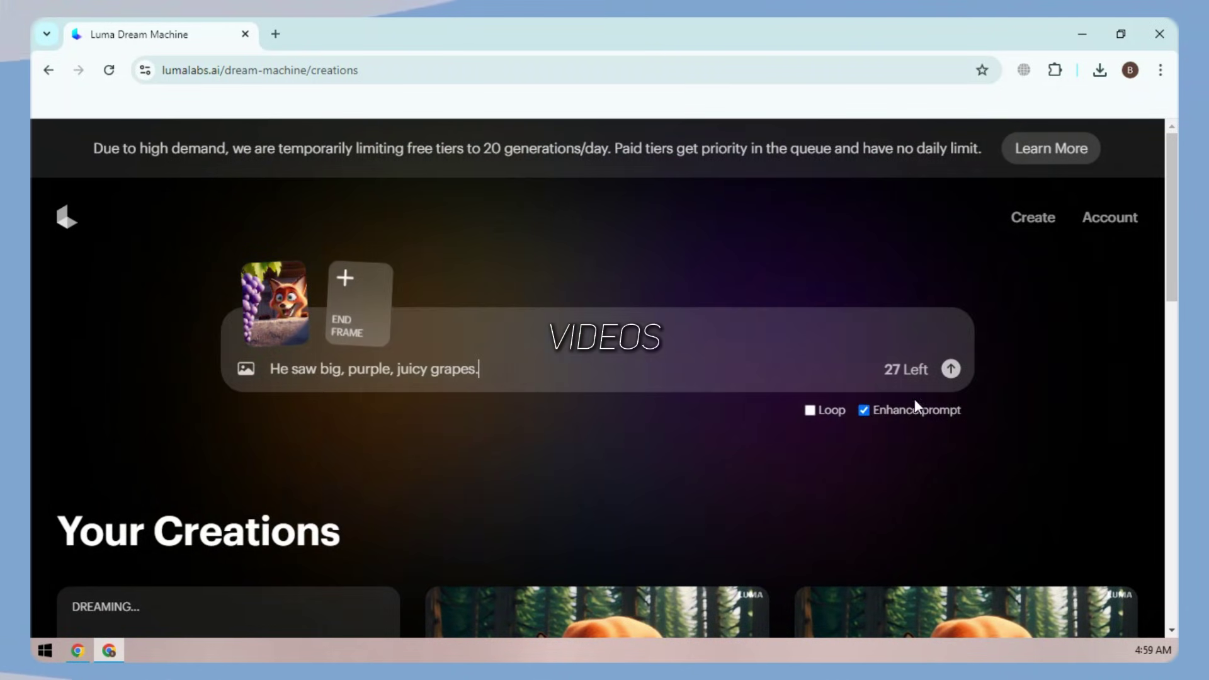
Step: Submit the next scene clips, including 'He jumped as high as possible to reach the grapes.'
key(Return)
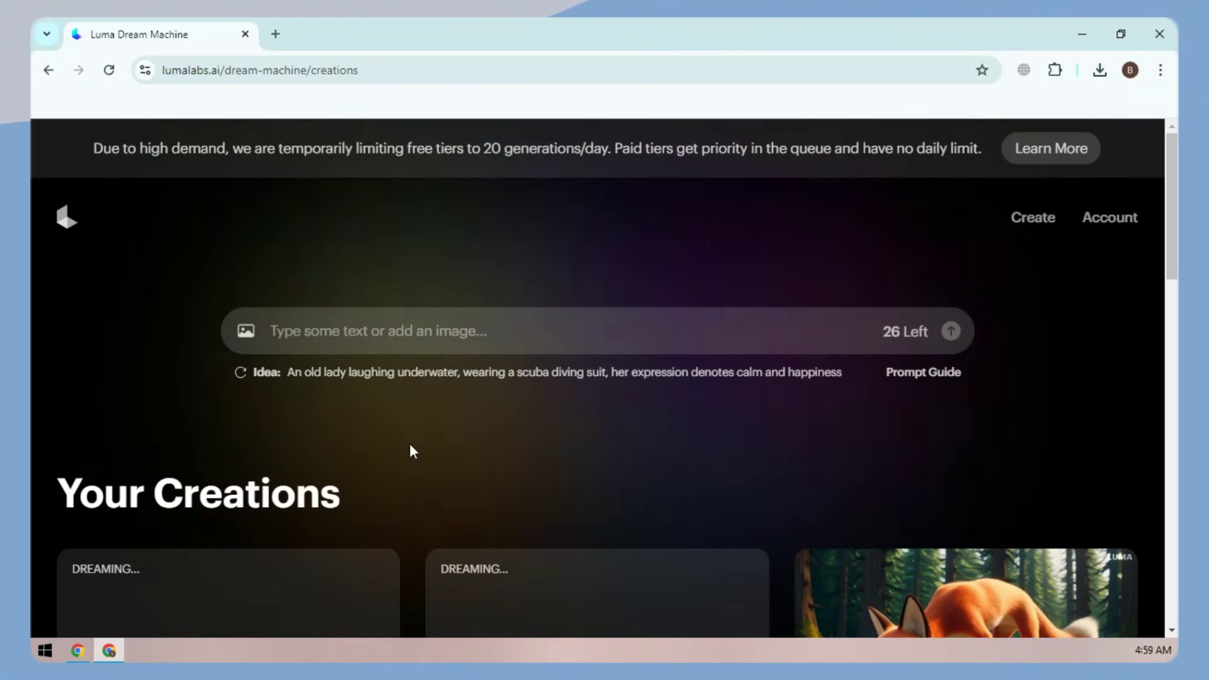
scroll(139, 542, down, 1)
click(241, 249)
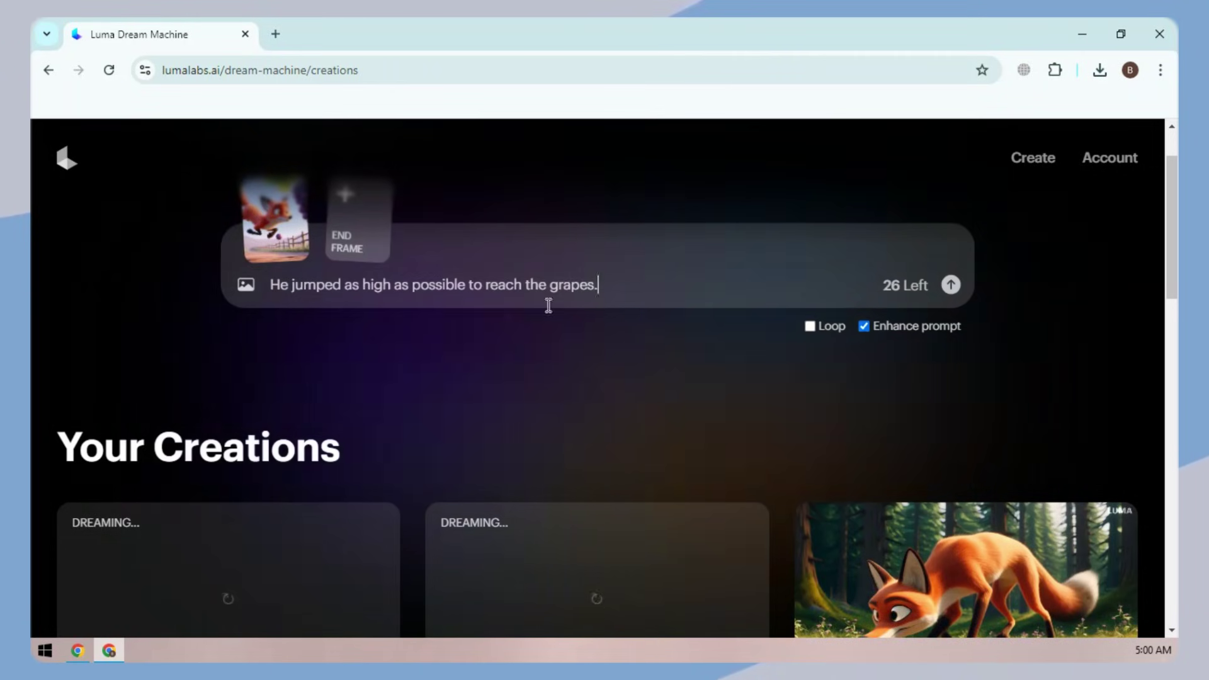
key(Return)
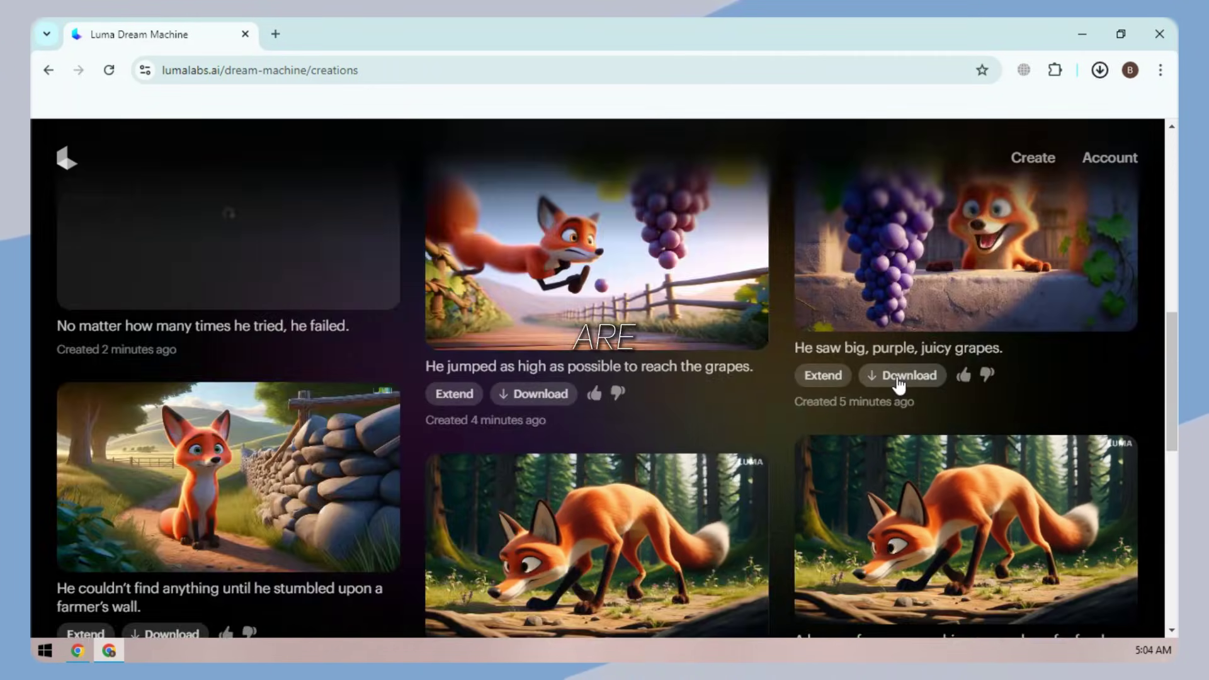
scroll(897, 386, up, 1)
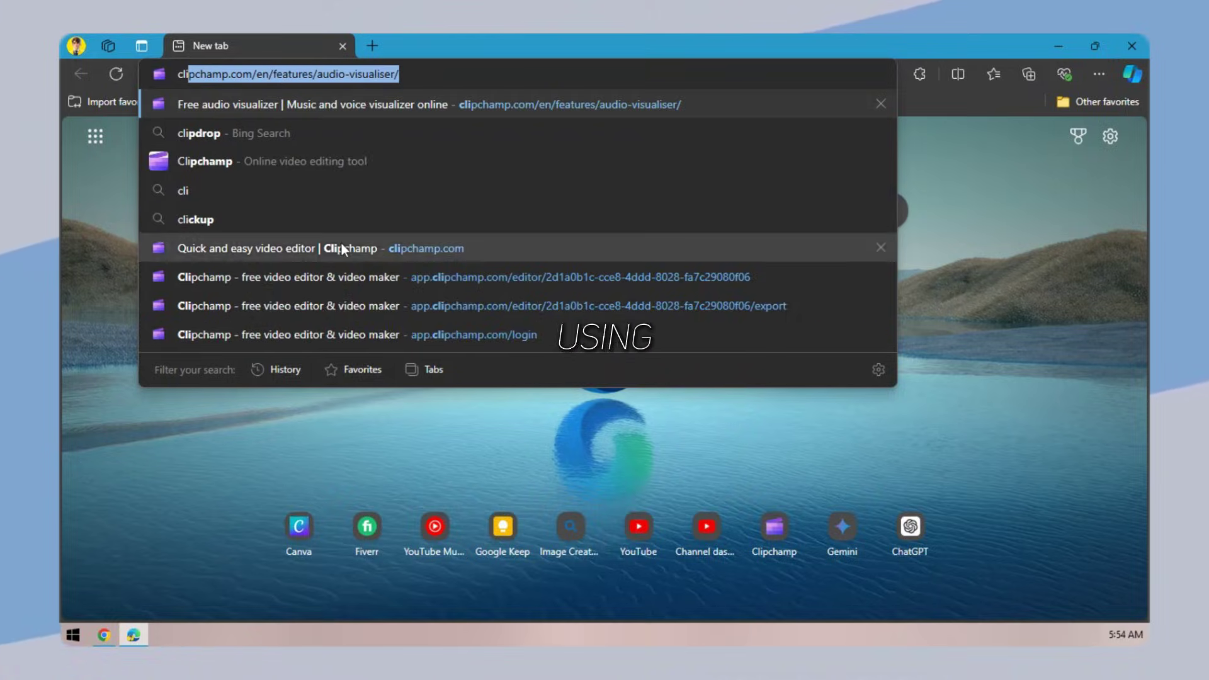
Step: Start a new Clipchamp video from scratch and add a text-to-speech clip
click(342, 243)
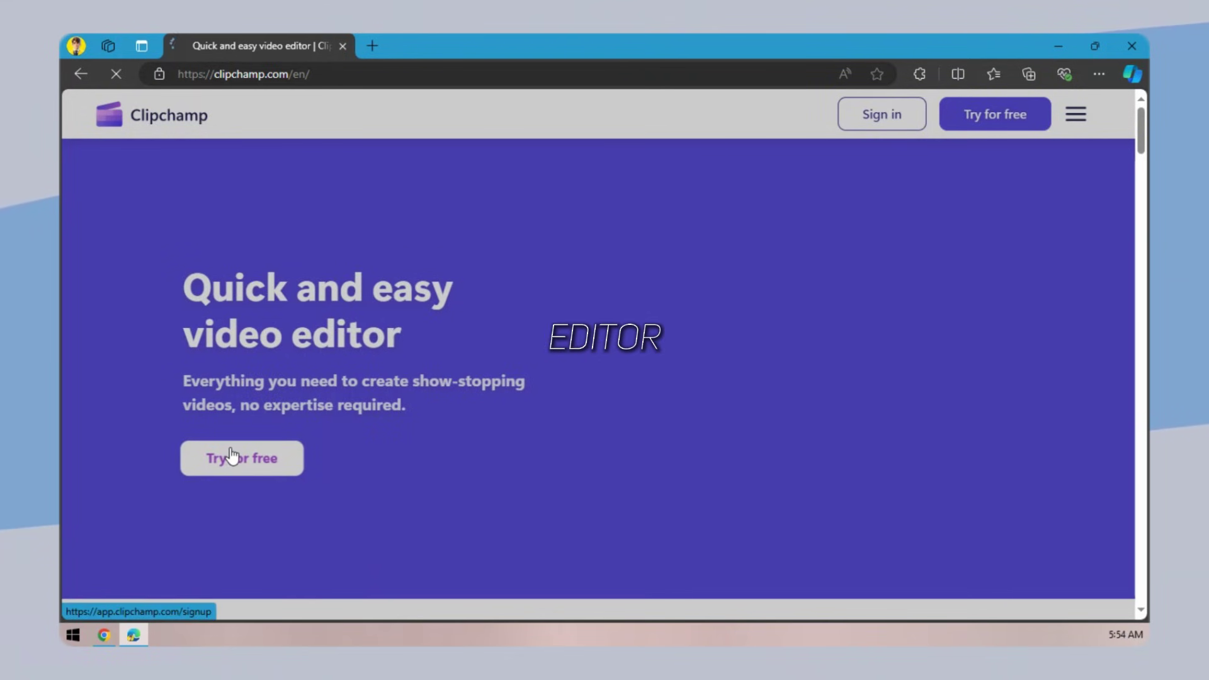
click(231, 455)
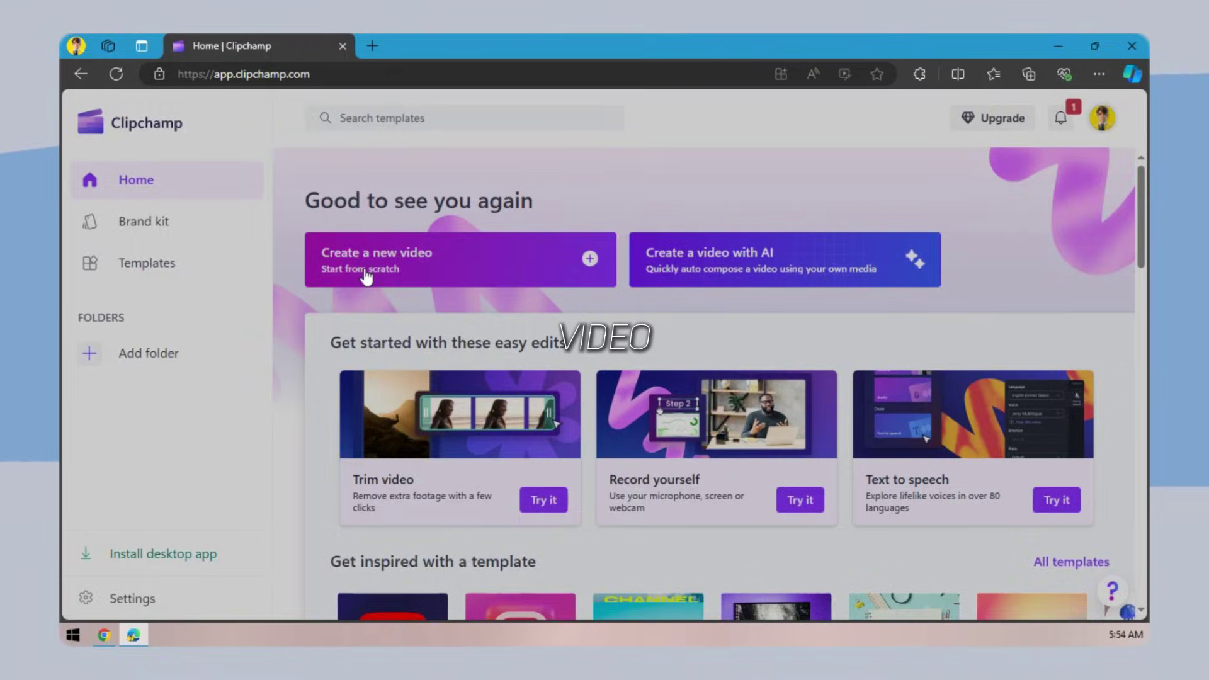
click(366, 275)
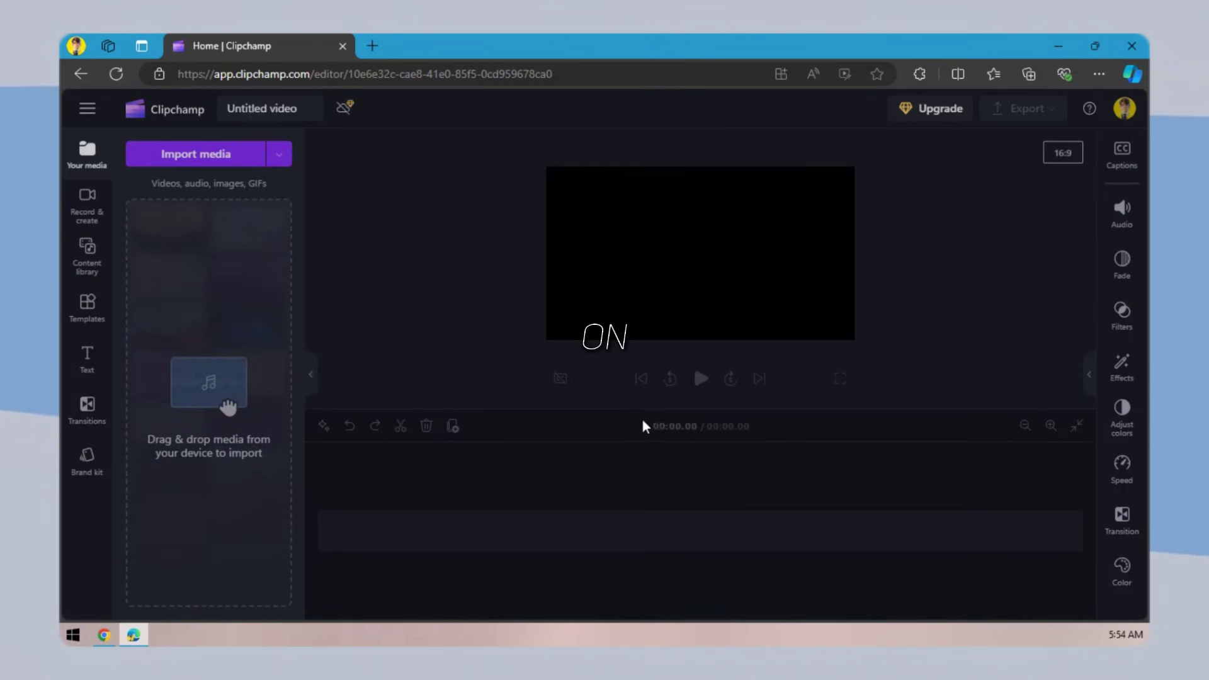
click(94, 219)
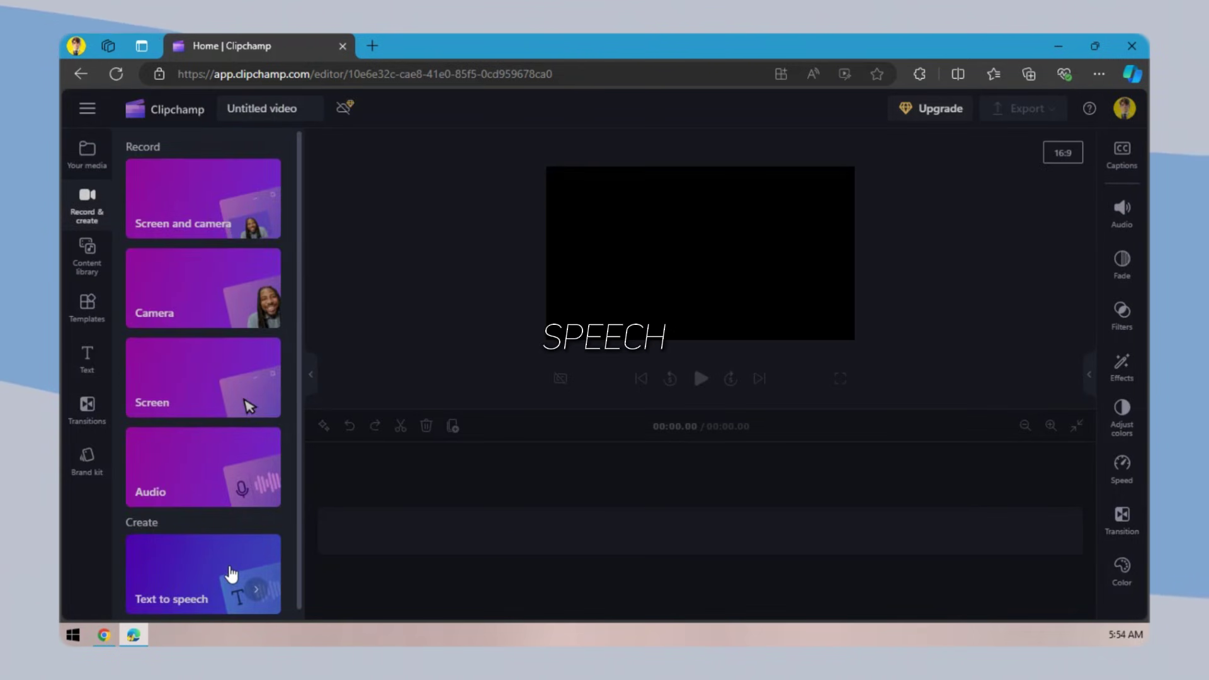
click(231, 573)
Step: Copy the fox story and moral from ChatGPT into the speech text
click(104, 635)
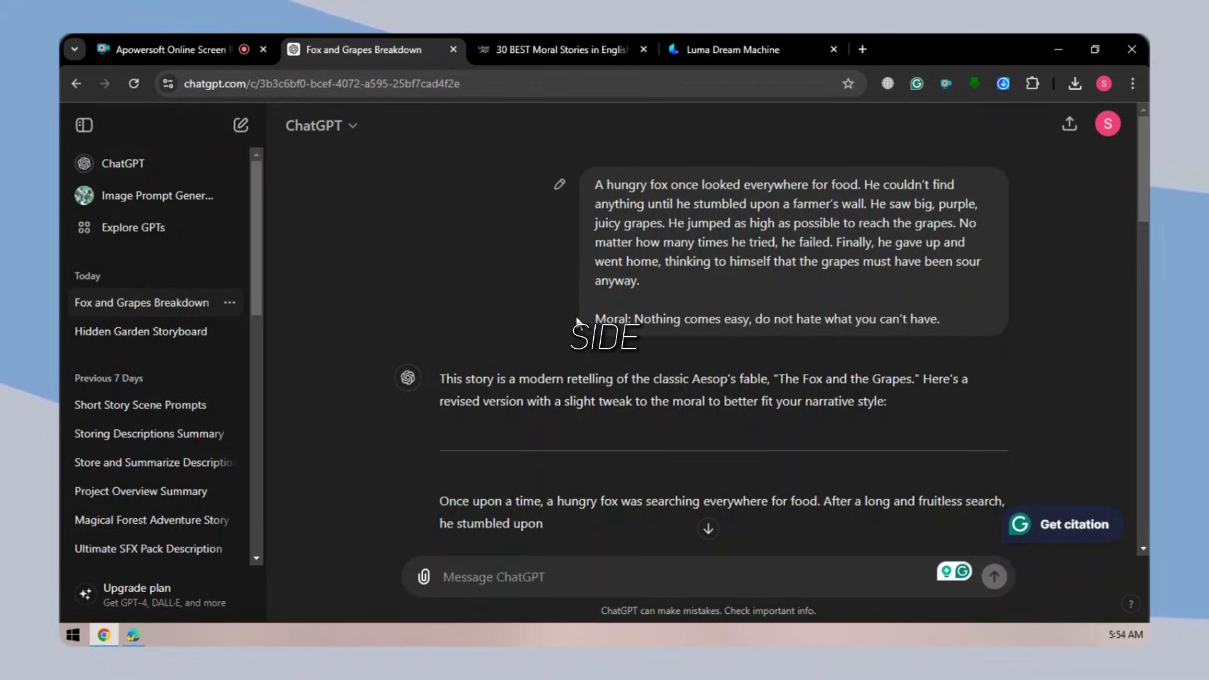
drag(597, 187, 949, 326)
key(alt+Tab)
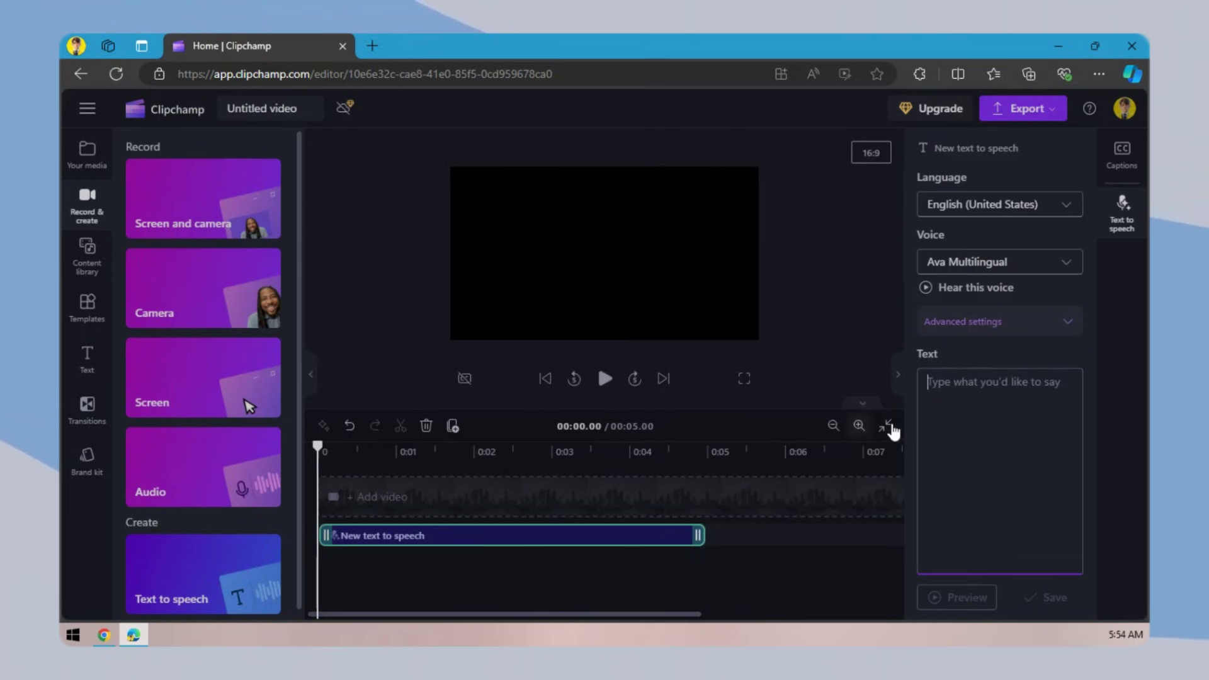
key(ctrl+v)
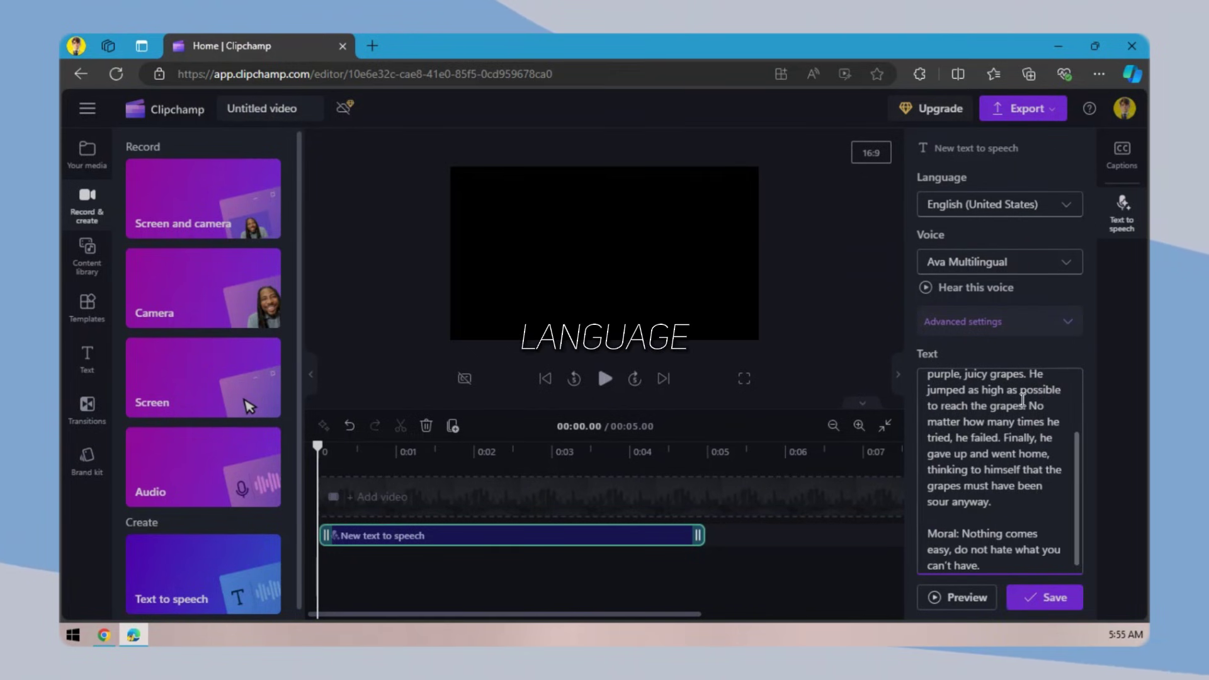
Step: Set the narration voice to Aria with Friendly emotion and export the voiceover video
click(1027, 261)
scroll(1030, 365, down, 10)
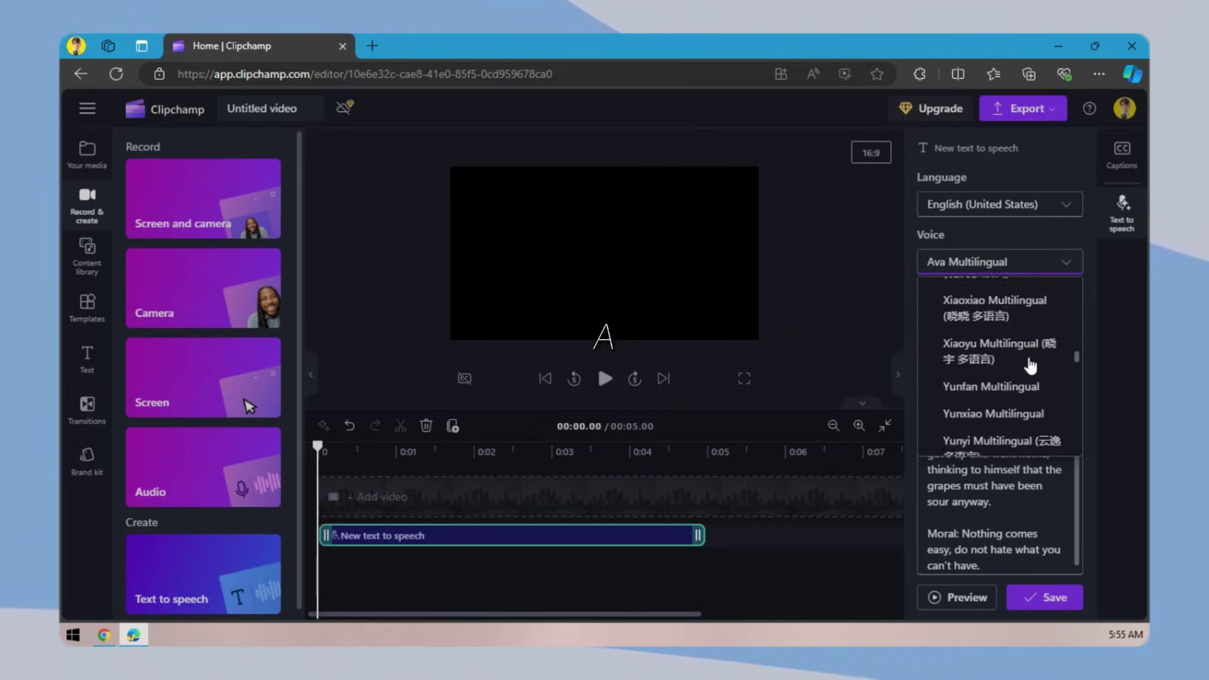
click(996, 335)
click(964, 316)
click(980, 373)
scroll(1001, 514, down, 3)
click(991, 422)
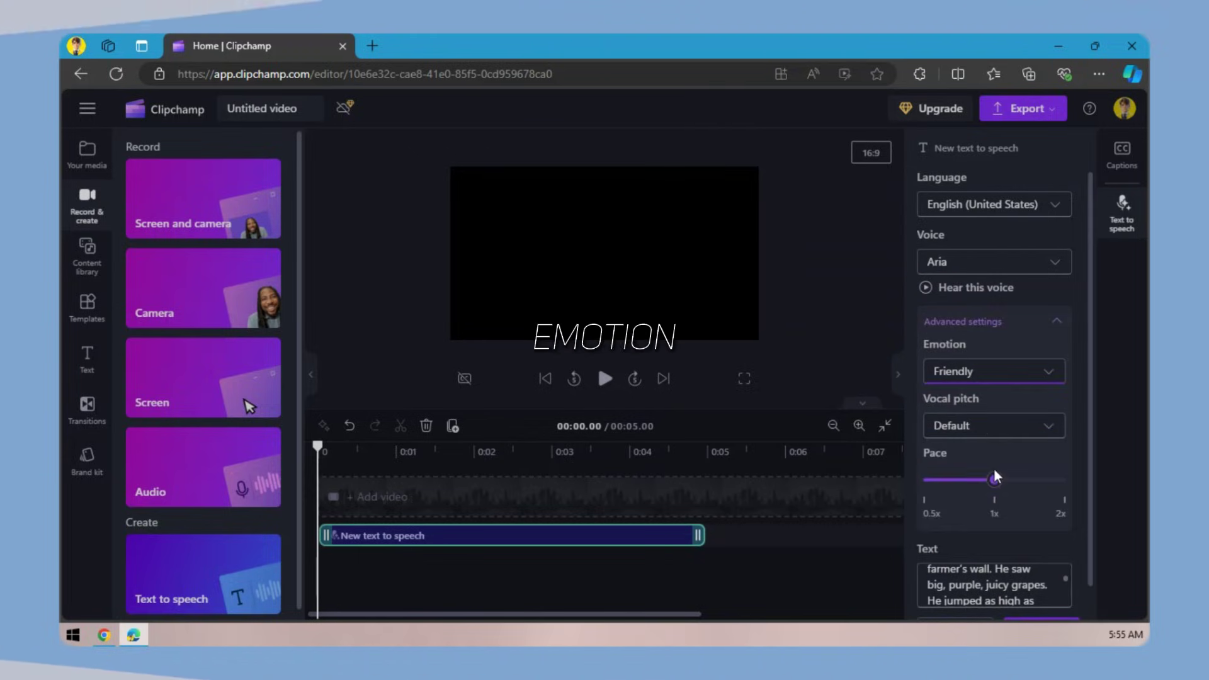
scroll(994, 467, down, 1)
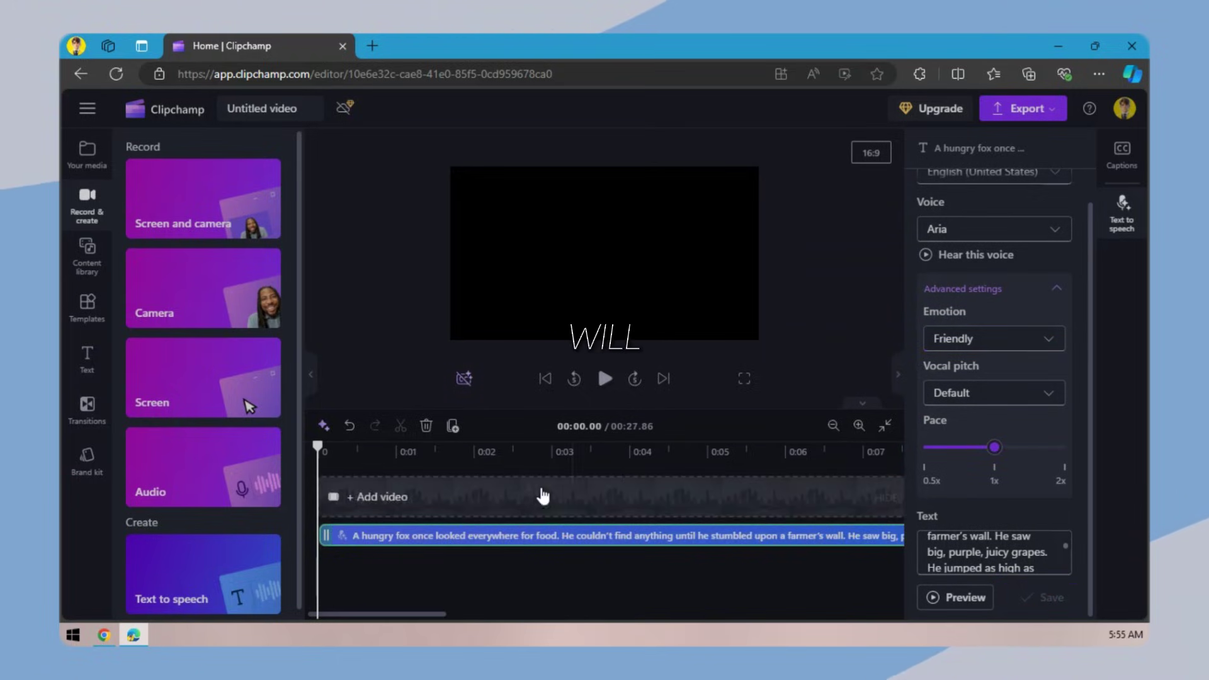
click(1001, 120)
click(915, 240)
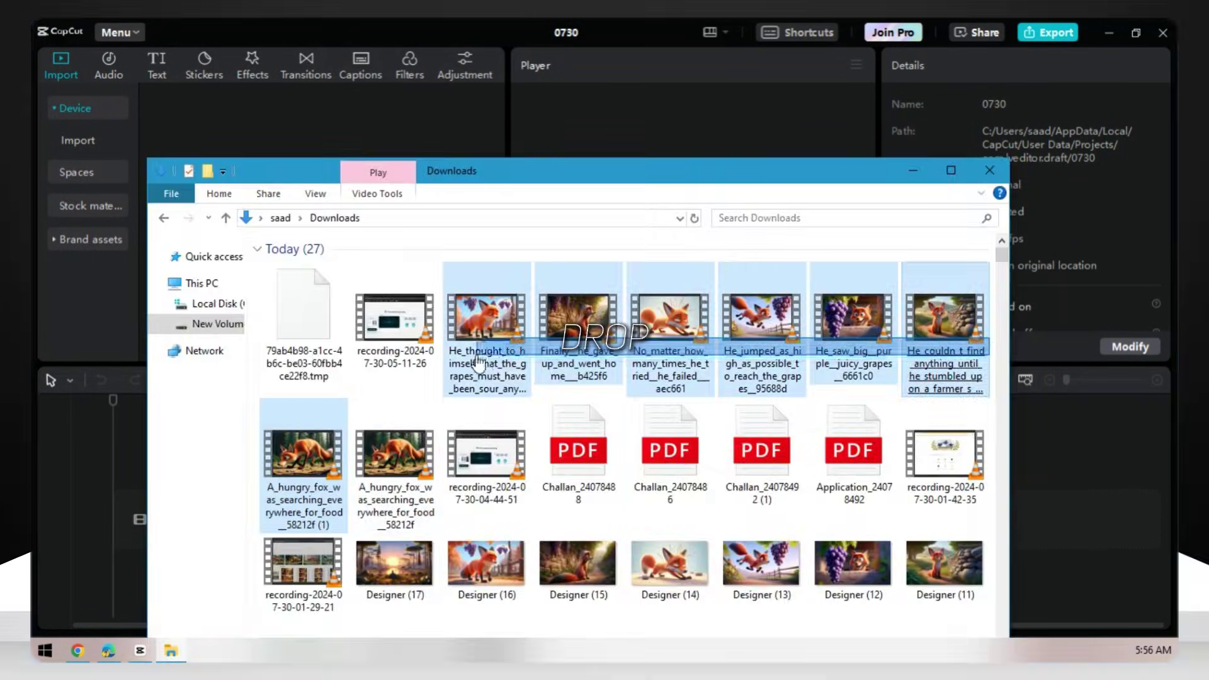
Step: Import the seven fox clips, append them to the timeline in story order, and separate the voiceover audio
drag(810, 283, 293, 310)
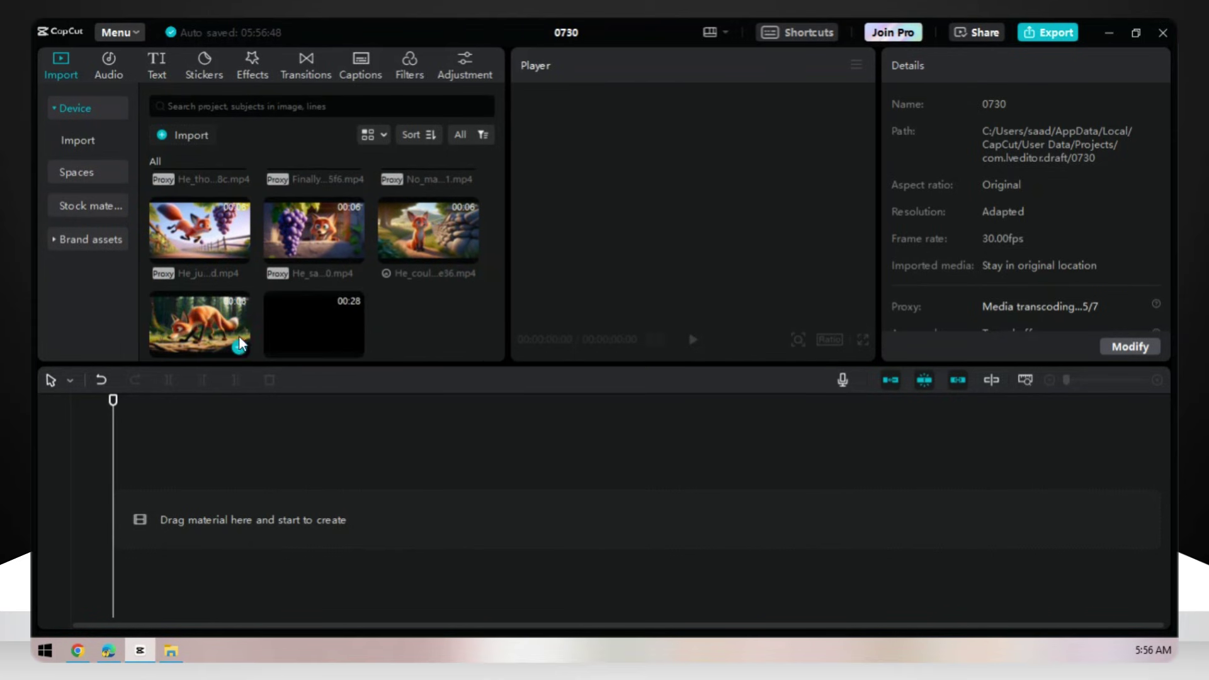
click(239, 345)
click(465, 252)
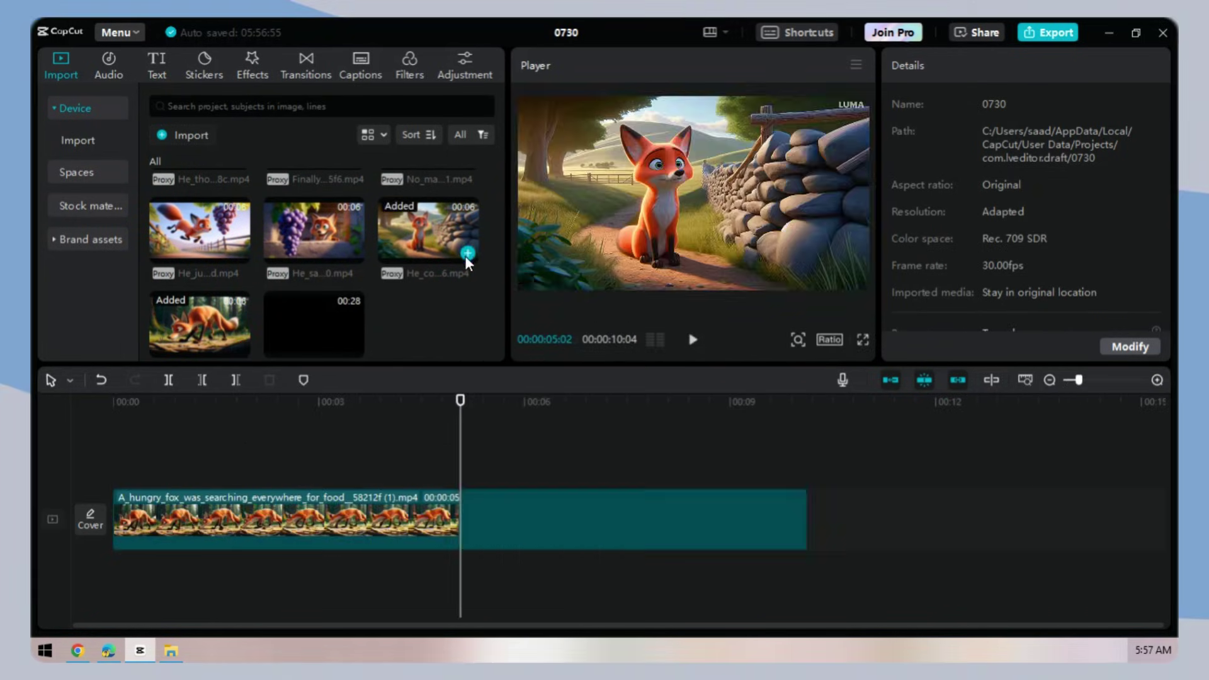
click(352, 252)
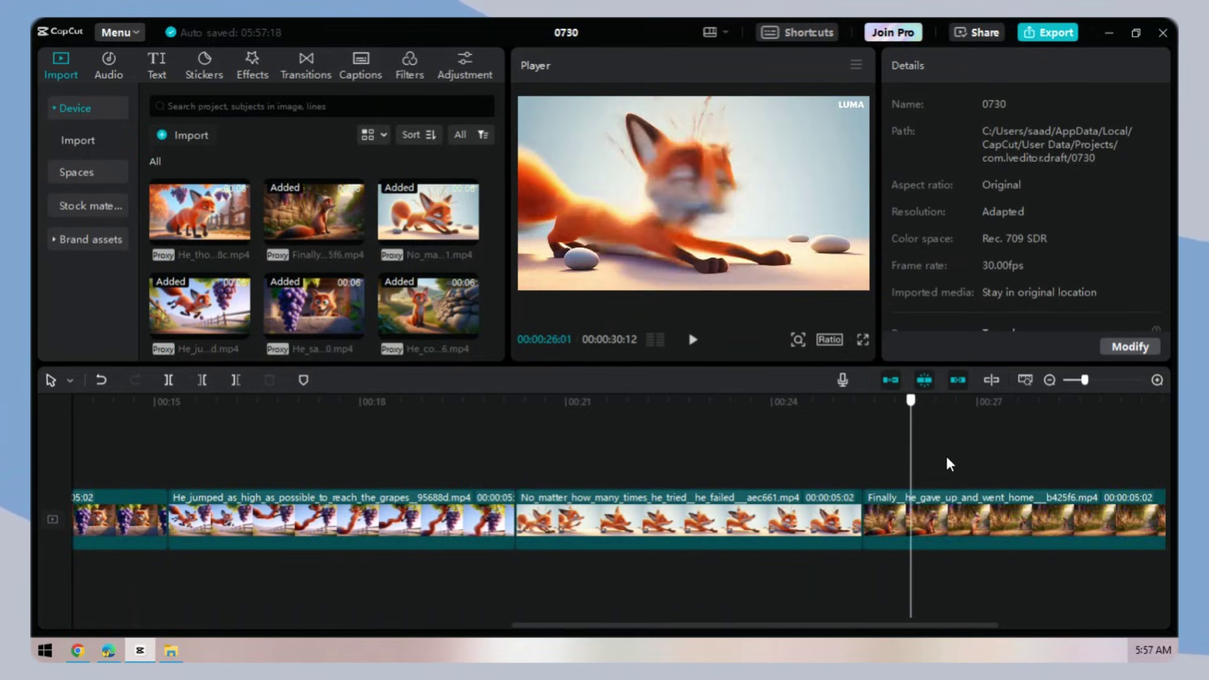
click(239, 238)
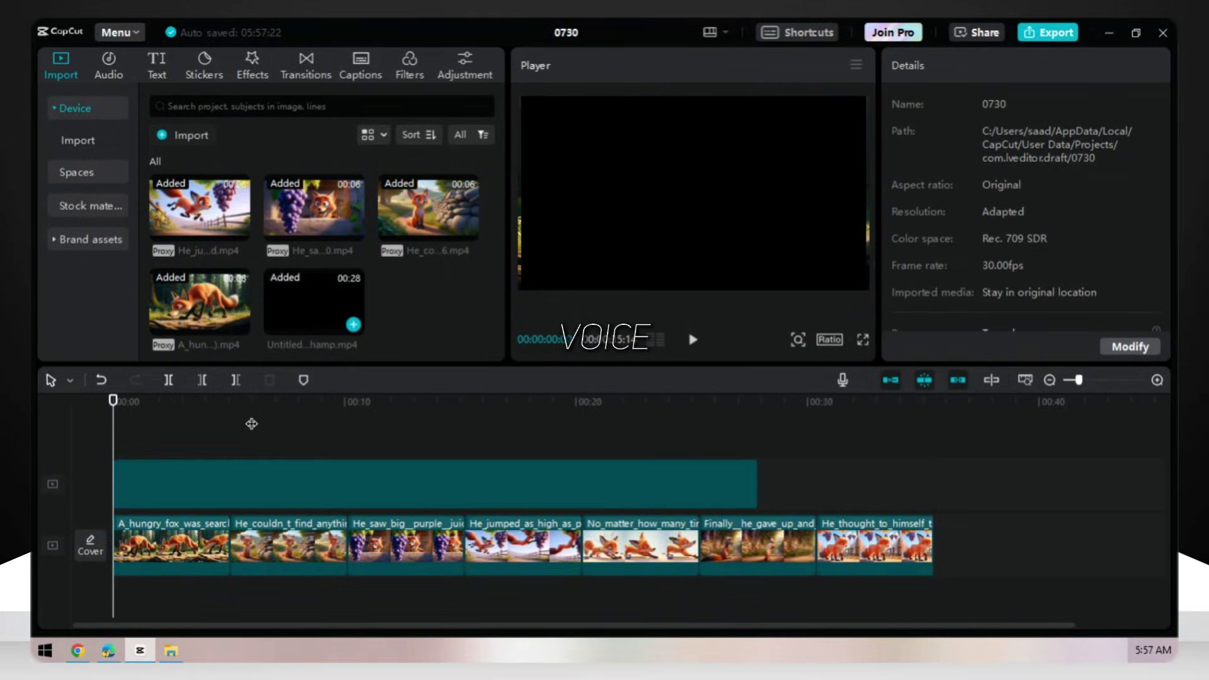
click(258, 469)
right_click(263, 459)
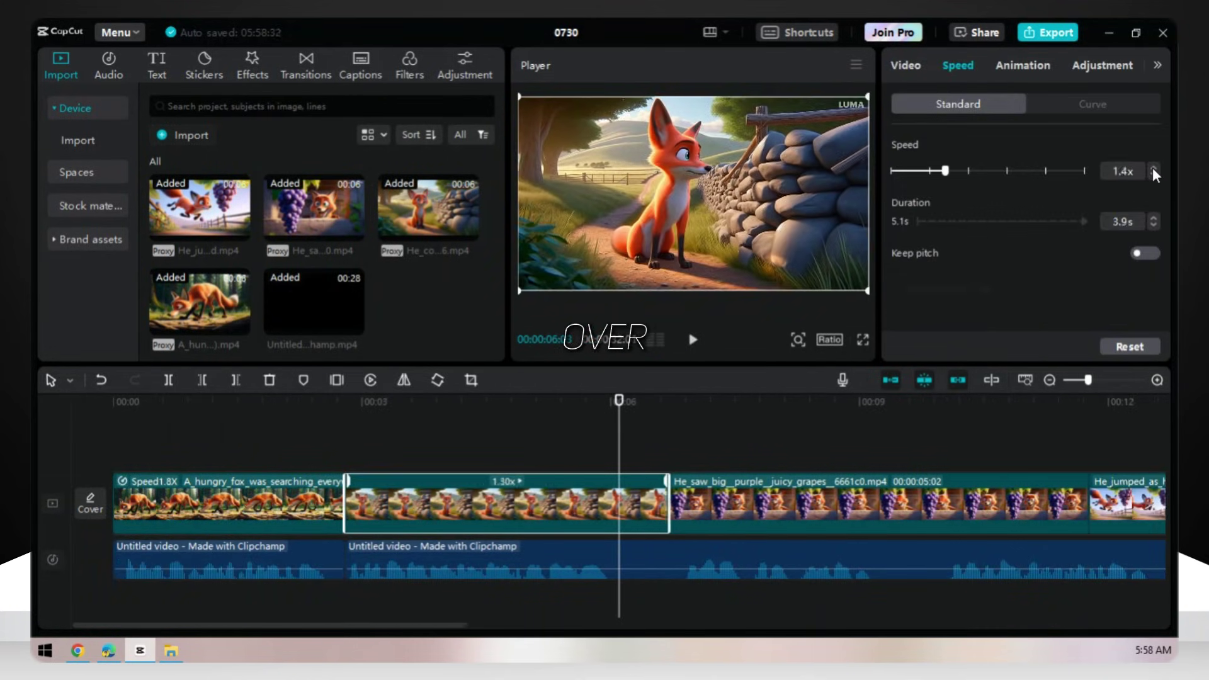
Step: Speed the second clip to 1.5X and cut the grapes clip's excess end at the narration break
click(1152, 170)
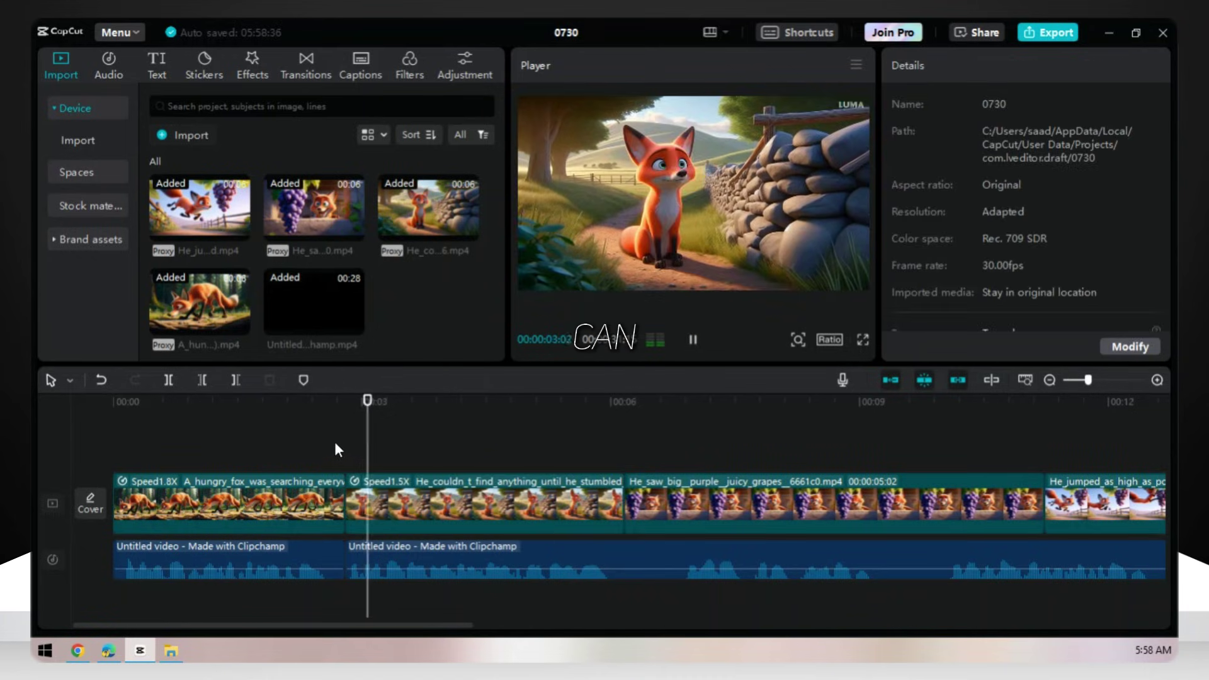
key(space)
click(584, 610)
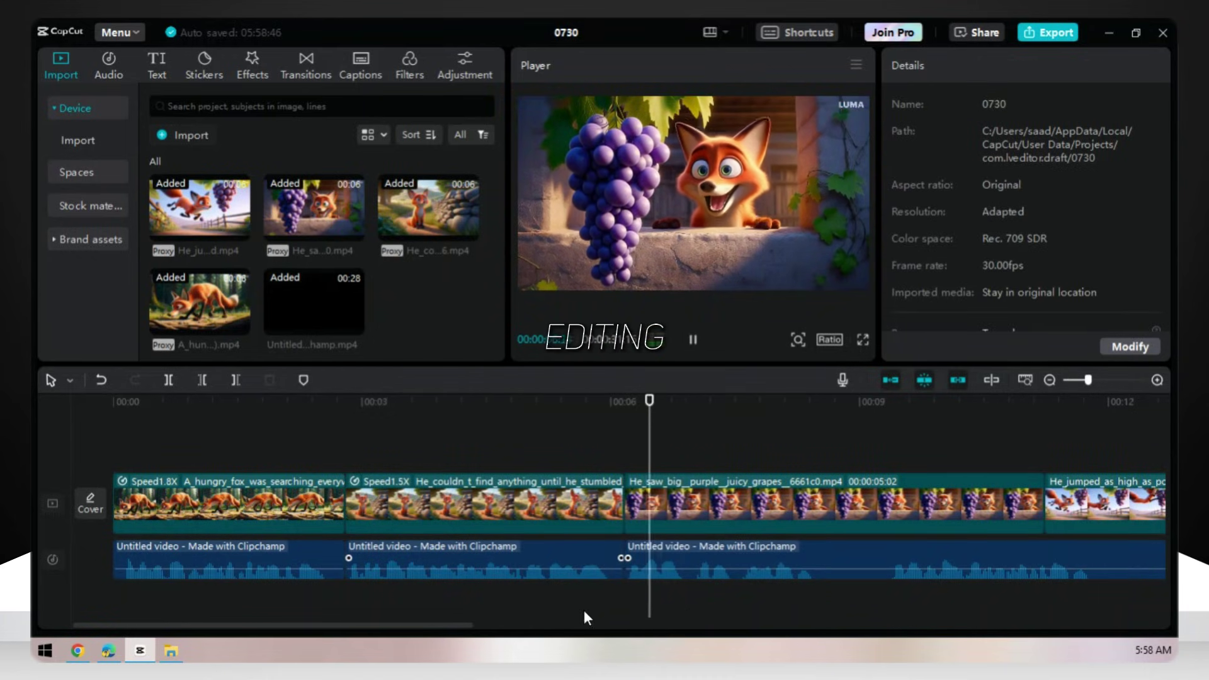
click(843, 596)
click(826, 597)
key(ctrl+b)
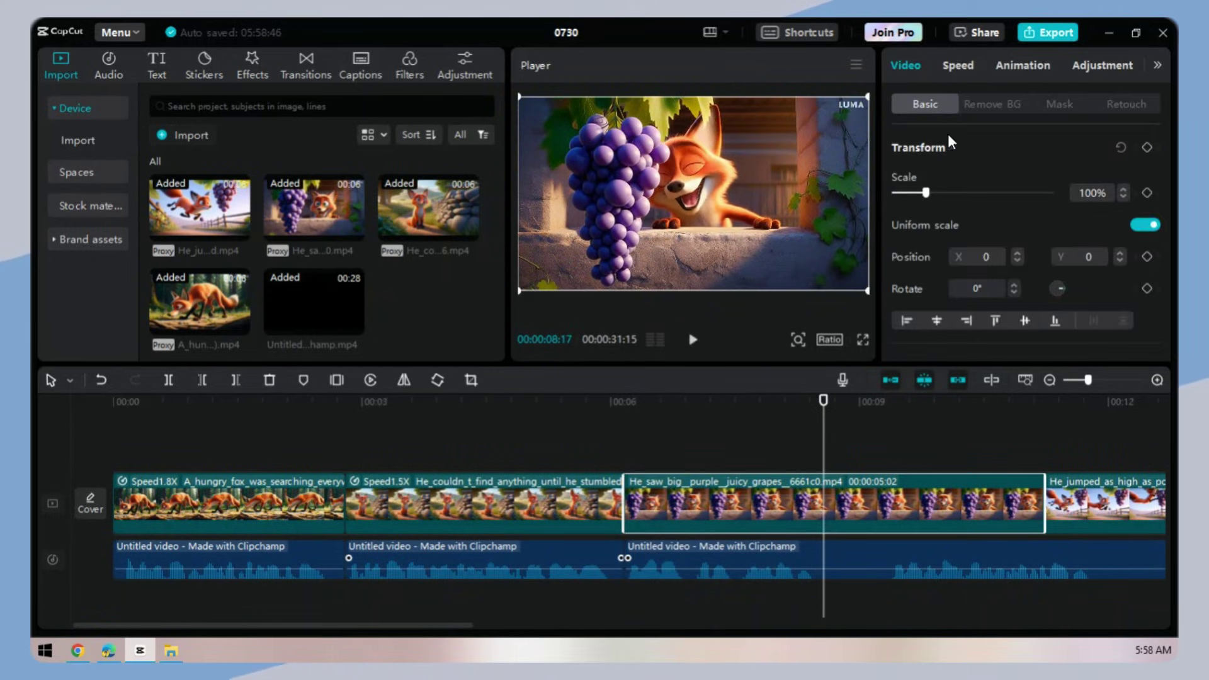
key(Delete)
Step: Trim the jumping clip so it ends with its narration line
click(817, 591)
key(space)
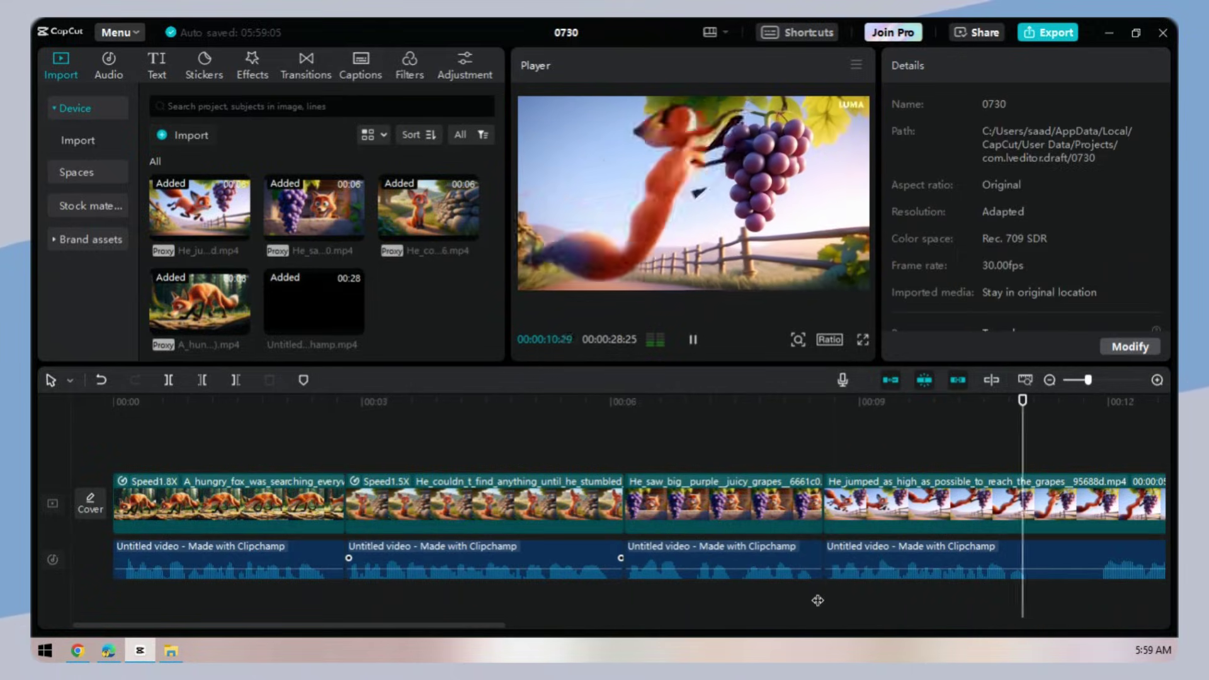
key(ctrl+b)
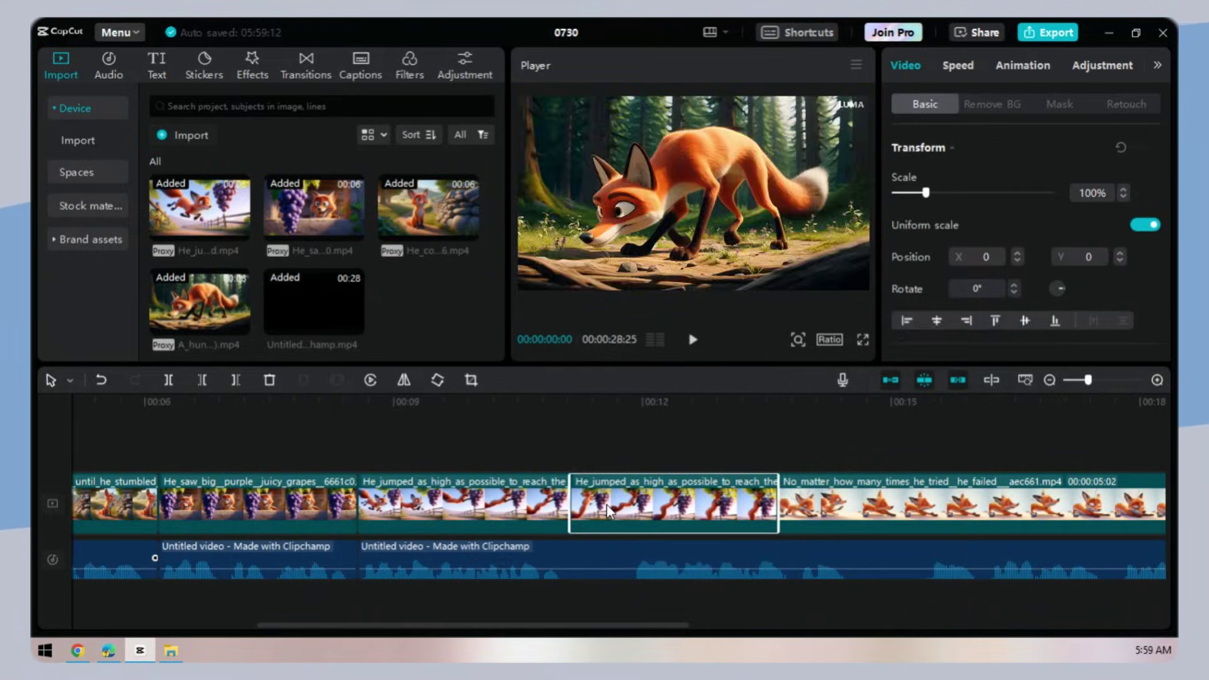
key(Delete)
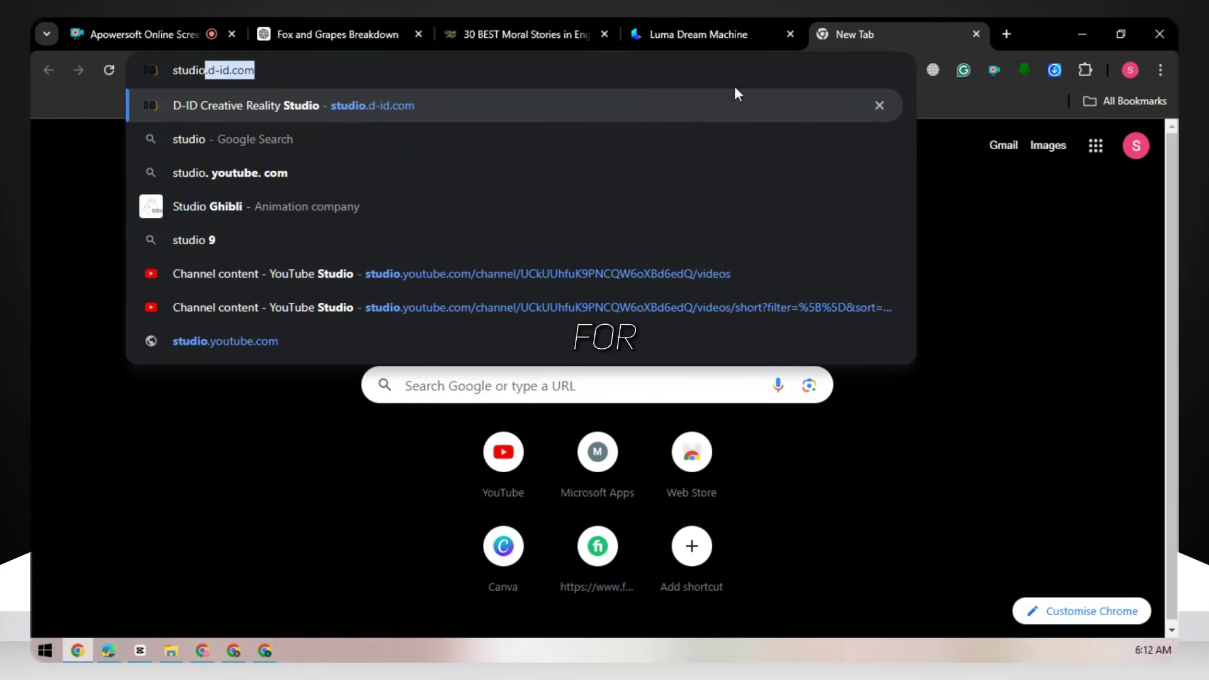
click(400, 341)
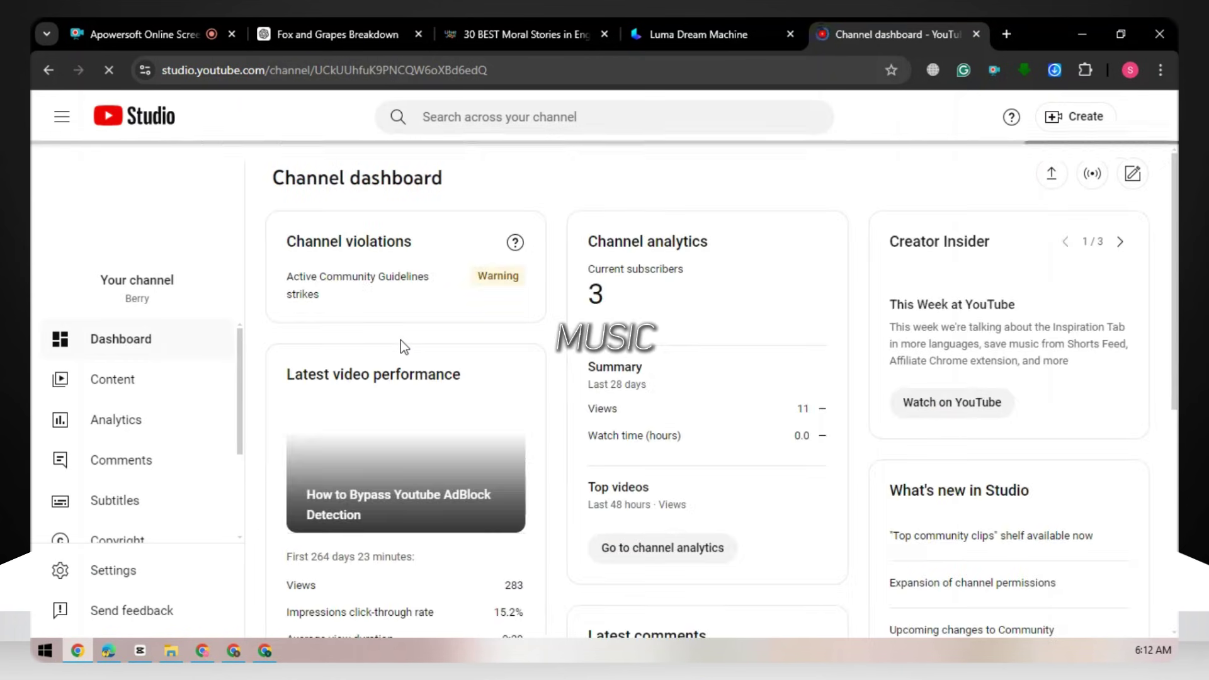
Step: Search the YouTube Studio Audio library for 'storytelling' and download the Never Surrender track
scroll(178, 451, down, 3)
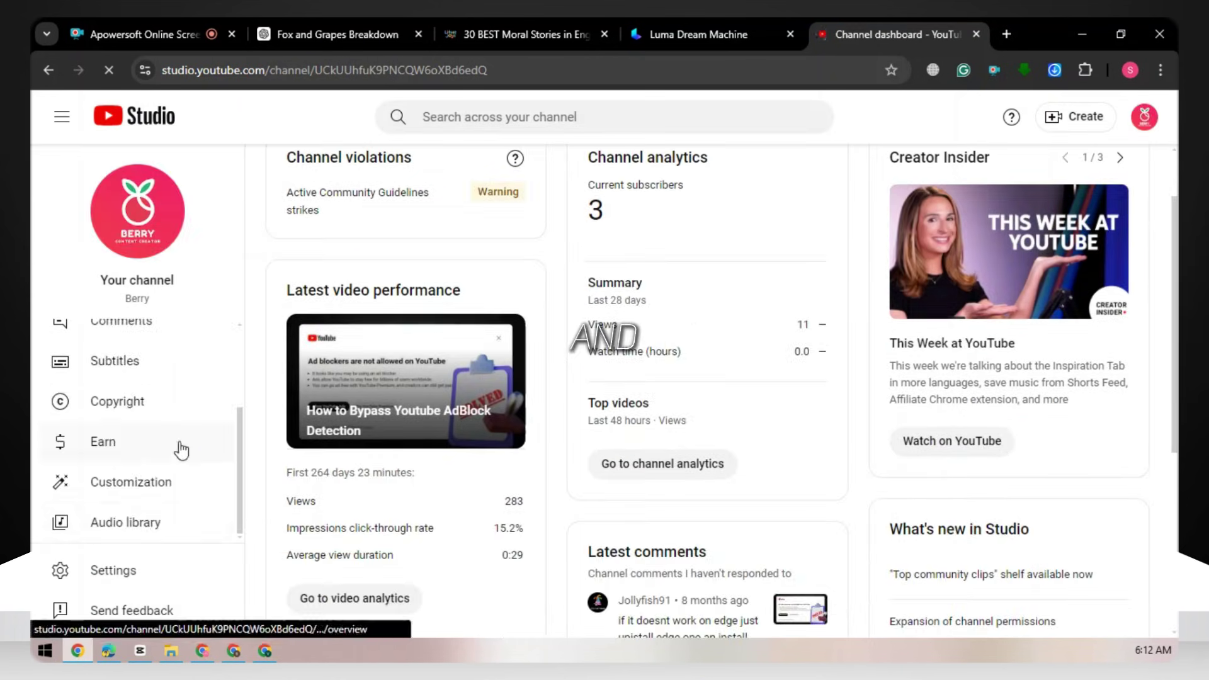
click(137, 526)
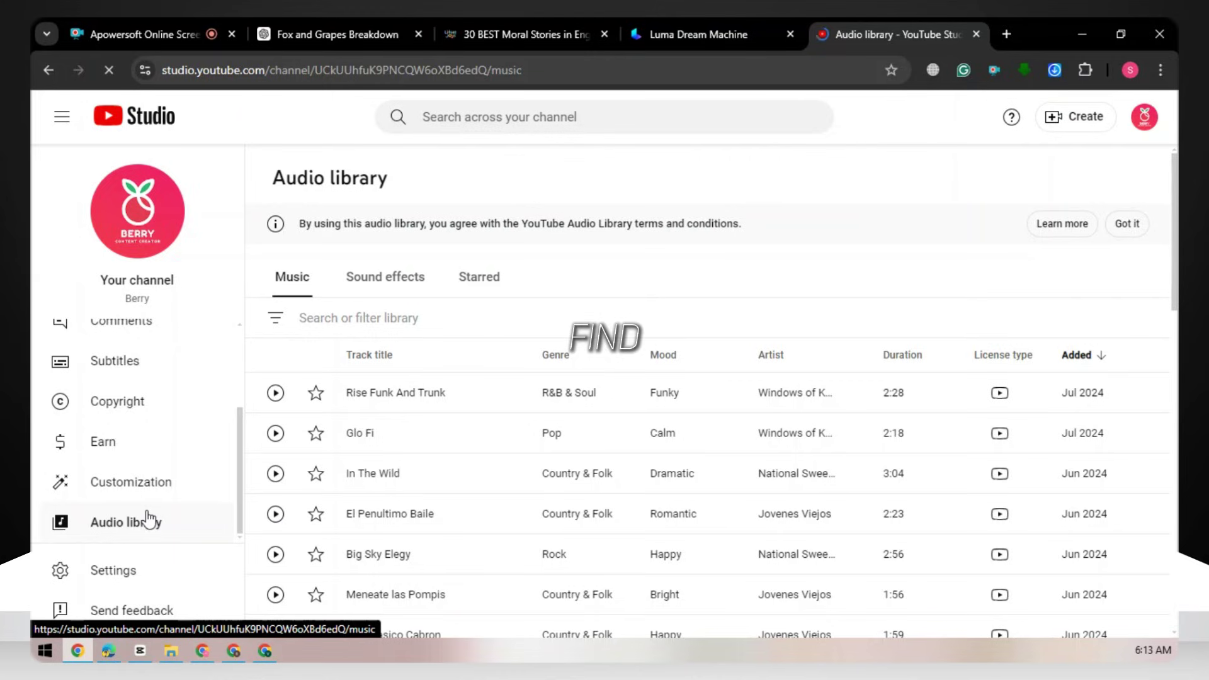
click(353, 309)
text(storytelling)
key(Return)
click(275, 393)
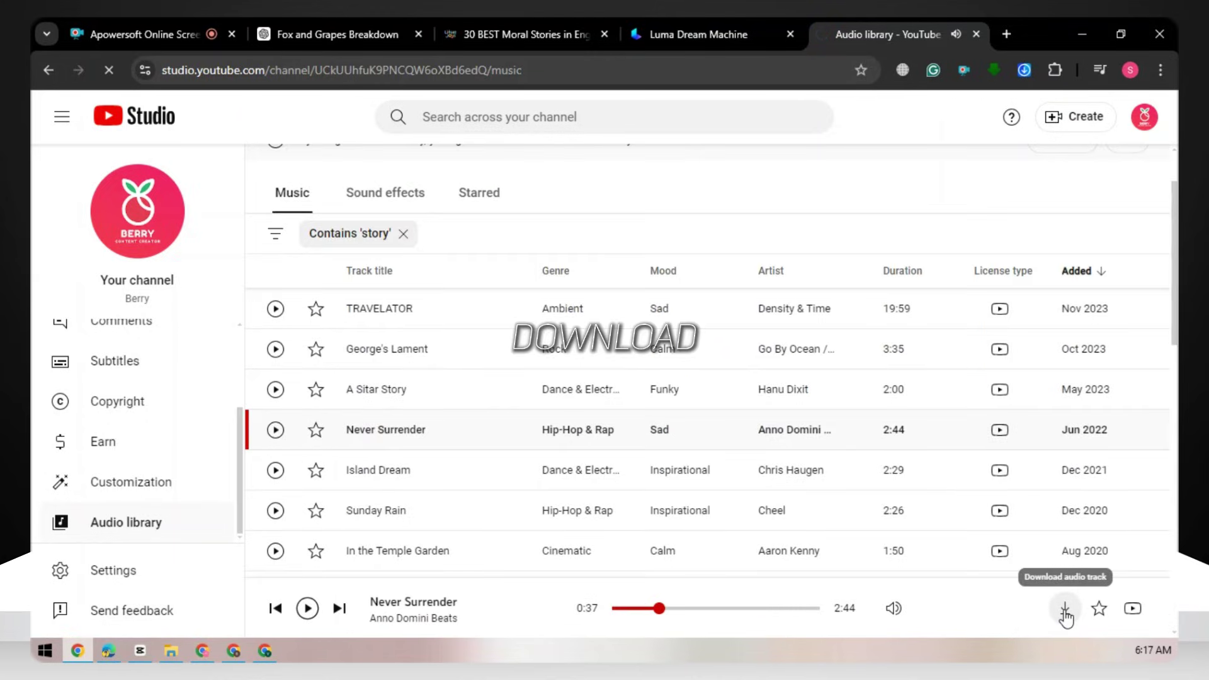
click(1065, 609)
click(1099, 70)
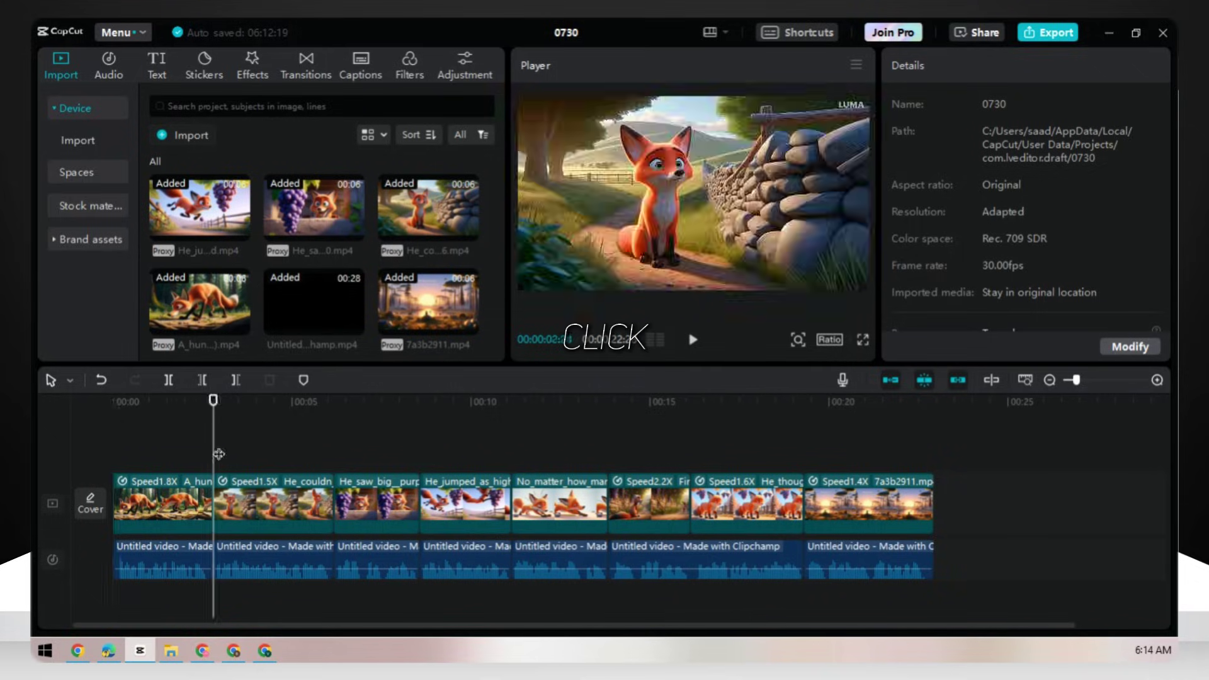
Step: Add the storytelling music track, trim it to the last clip's end, and lower its volume to -20.4dB
click(121, 75)
click(217, 110)
text(storytelli)
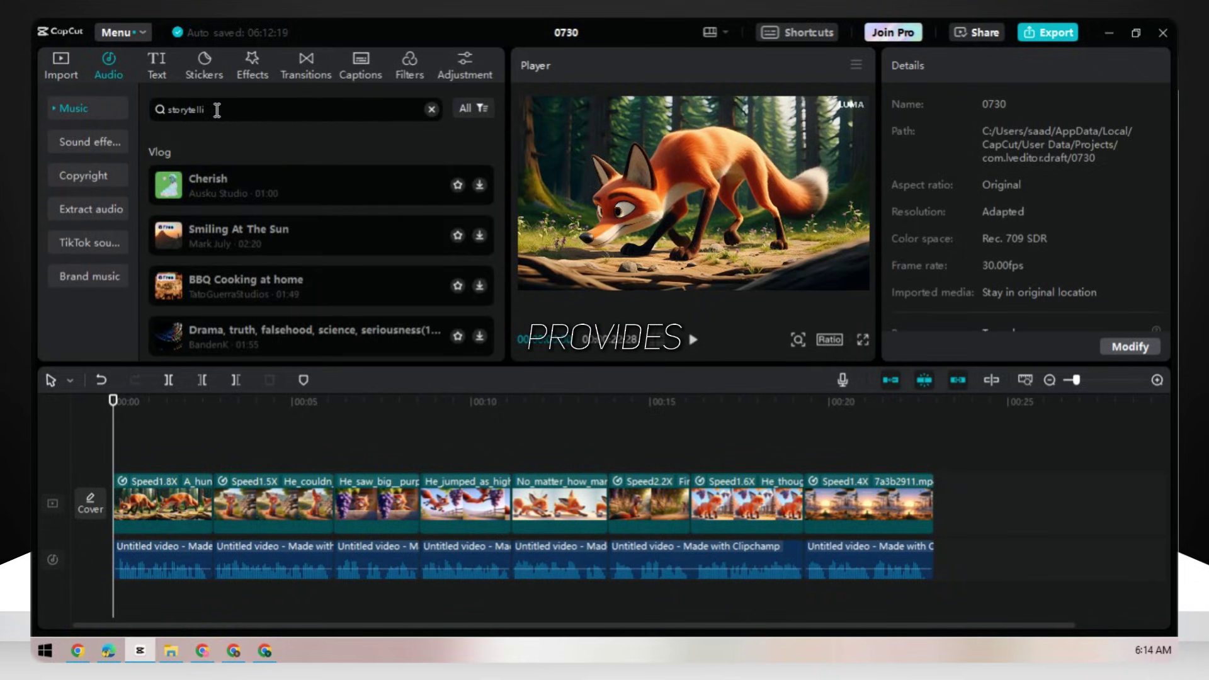
text(ng)
key(Return)
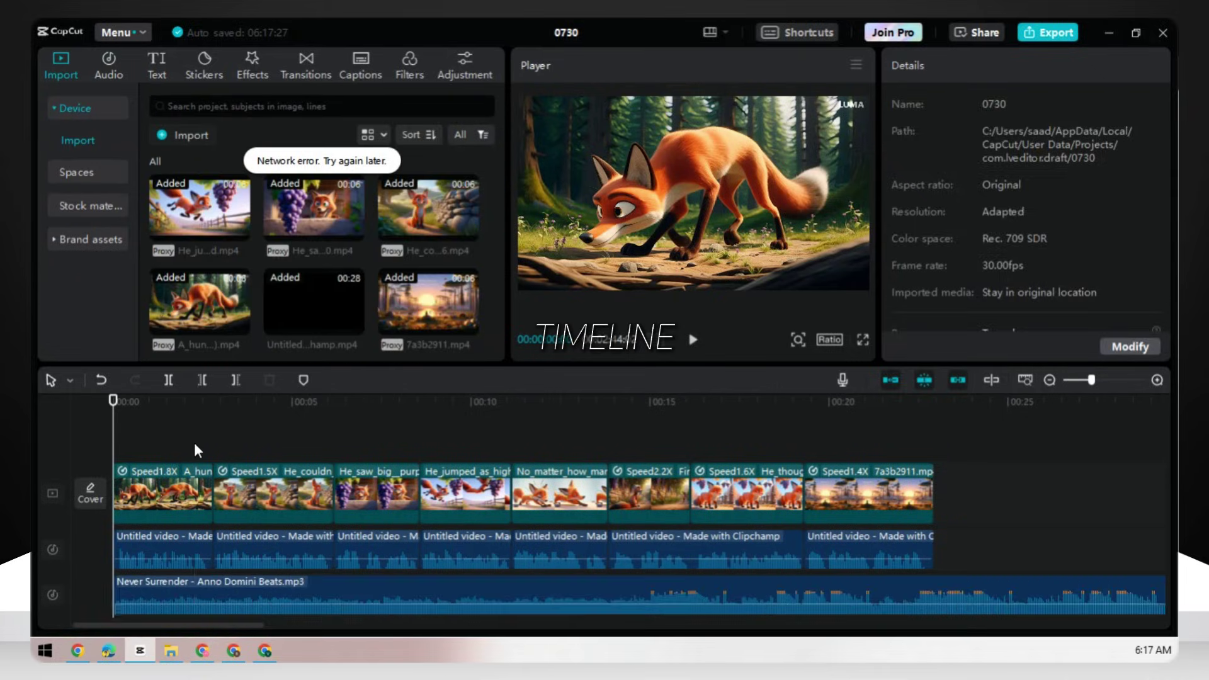
drag(1166, 595, 935, 596)
click(197, 402)
click(321, 595)
drag(960, 154, 977, 154)
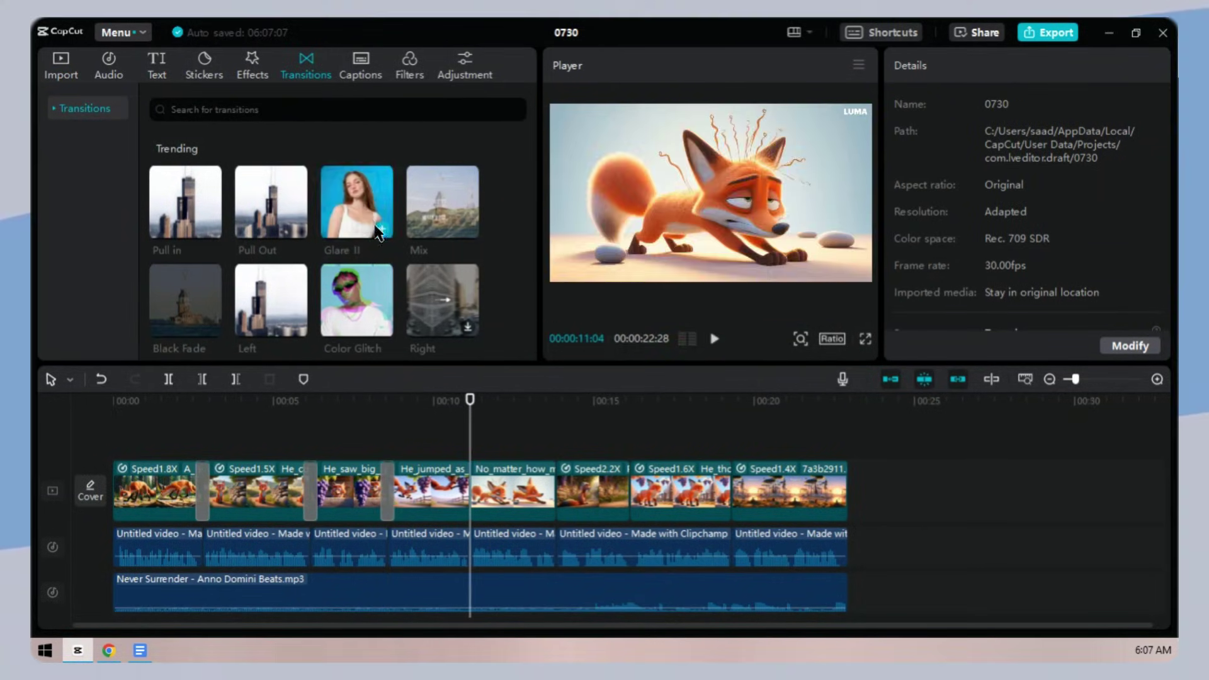
Step: Add Glare II and Mix transitions between fox clips, accept frame duplication, then preview full screen
click(382, 227)
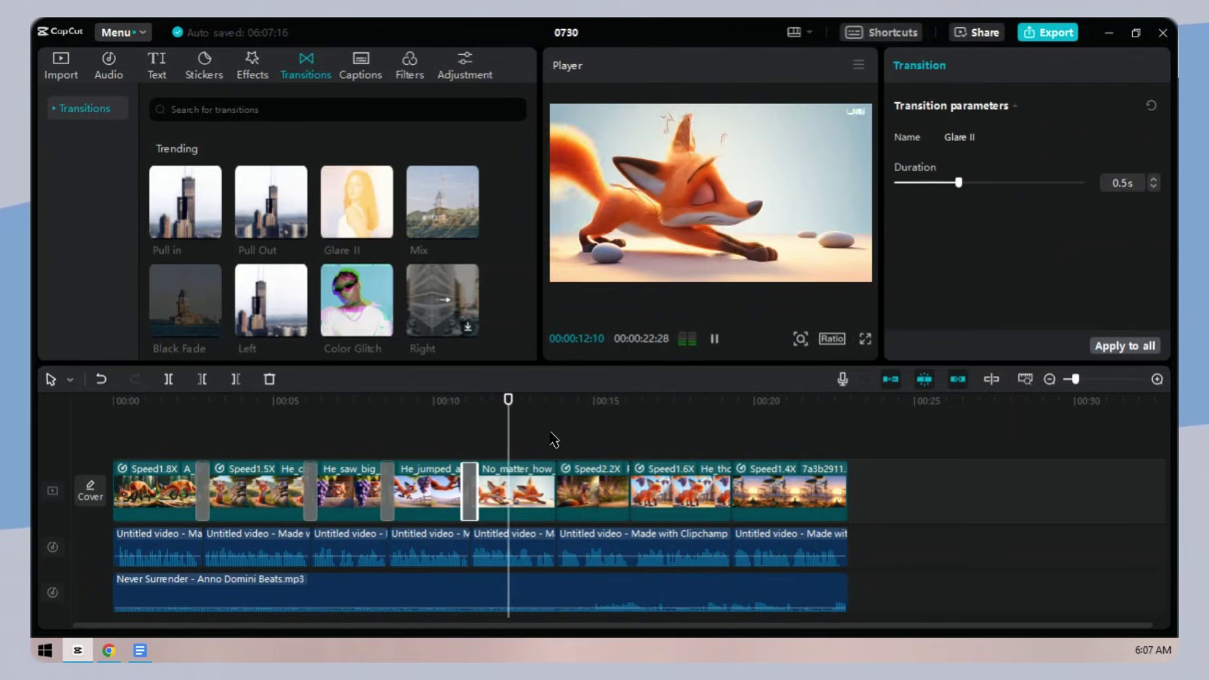
scroll(292, 252, down, 1)
drag(292, 252, 630, 488)
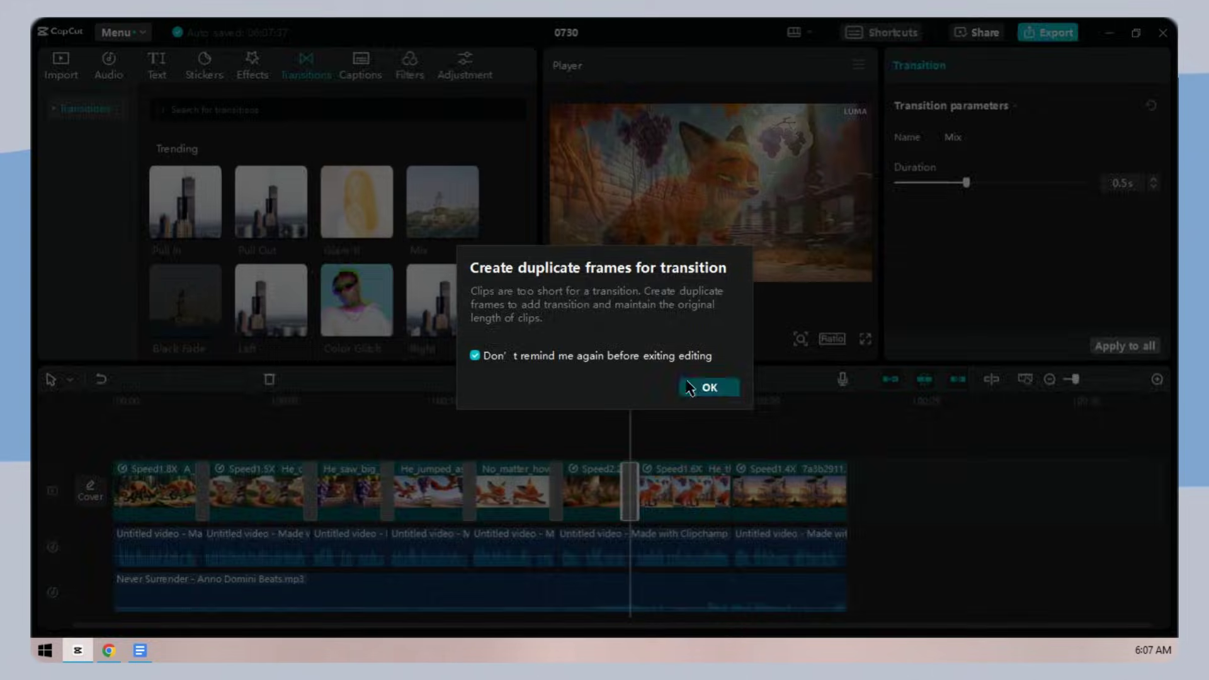
click(708, 386)
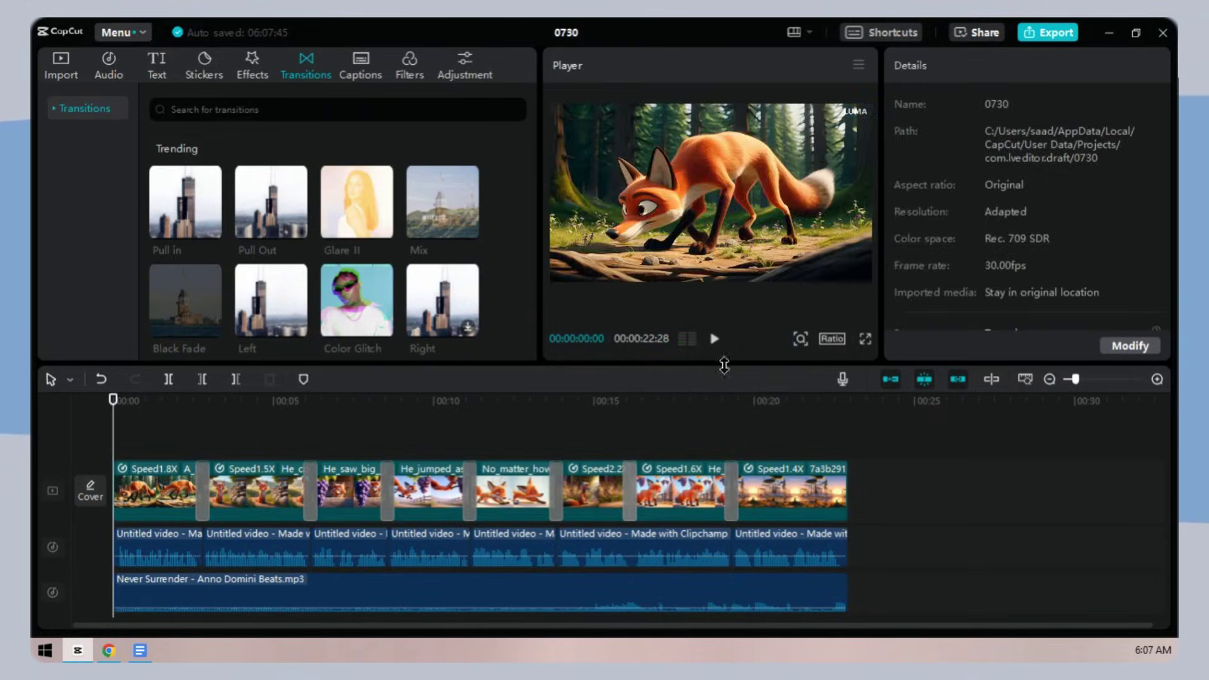
click(866, 339)
key(space)
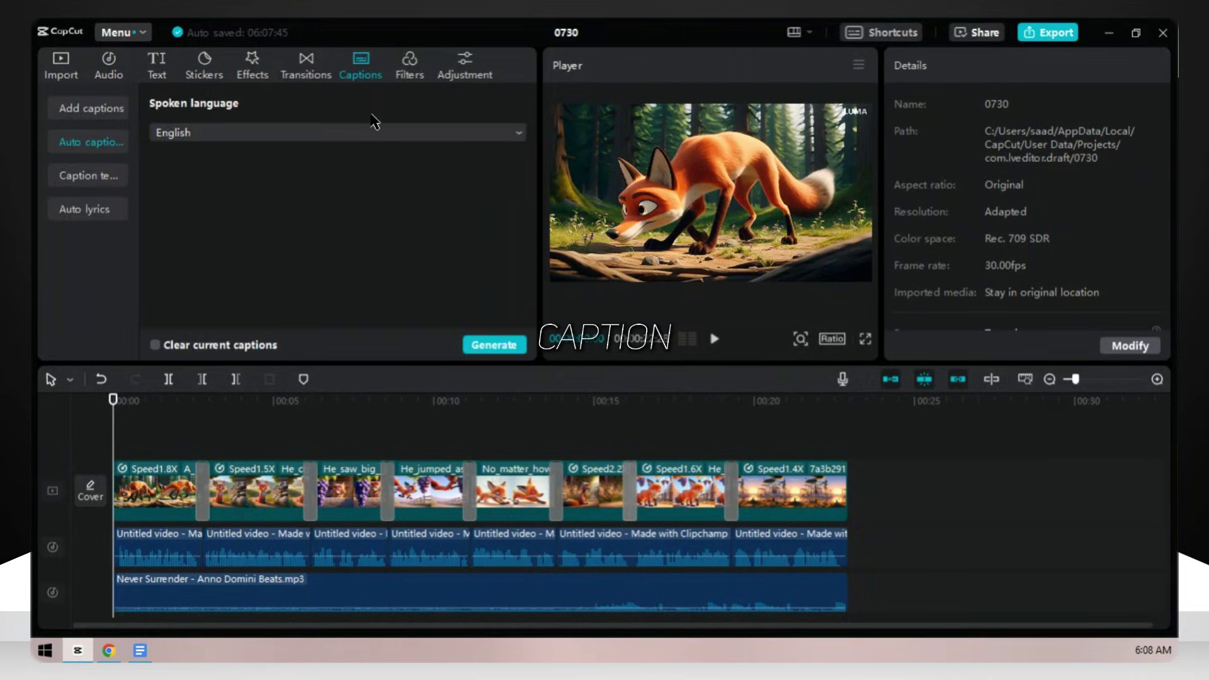
Step: Generate English auto captions from the narration, review them in playback, and view the caption font settings
click(485, 349)
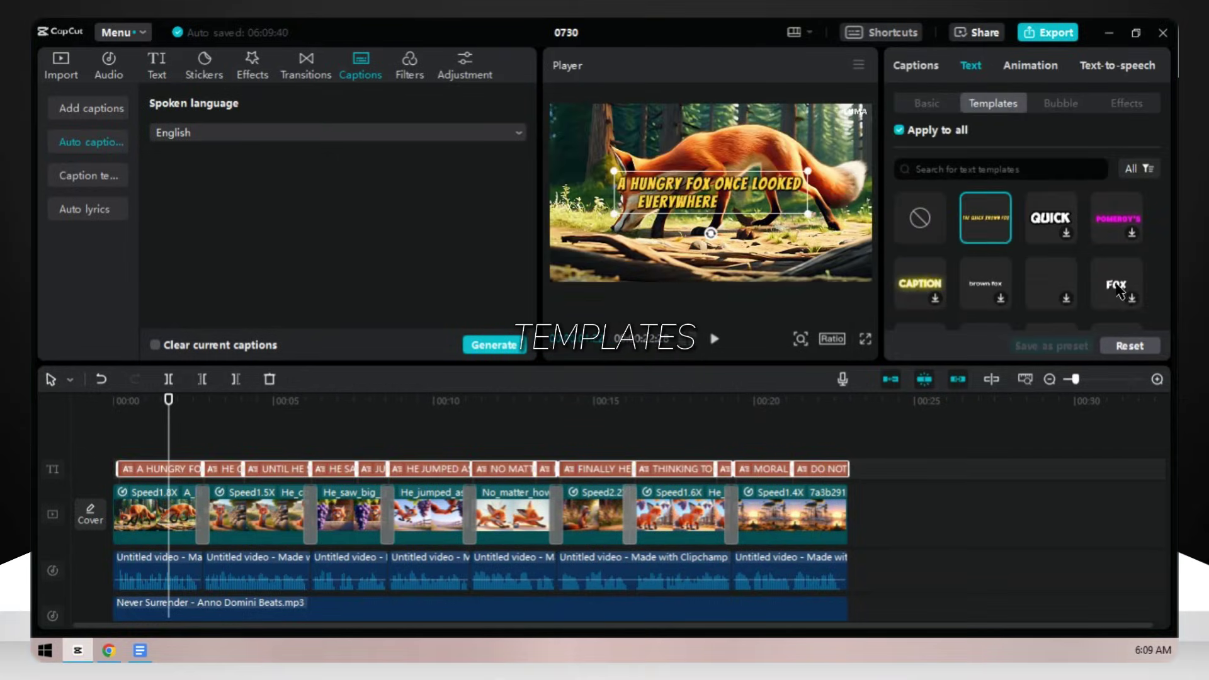
click(715, 339)
click(926, 103)
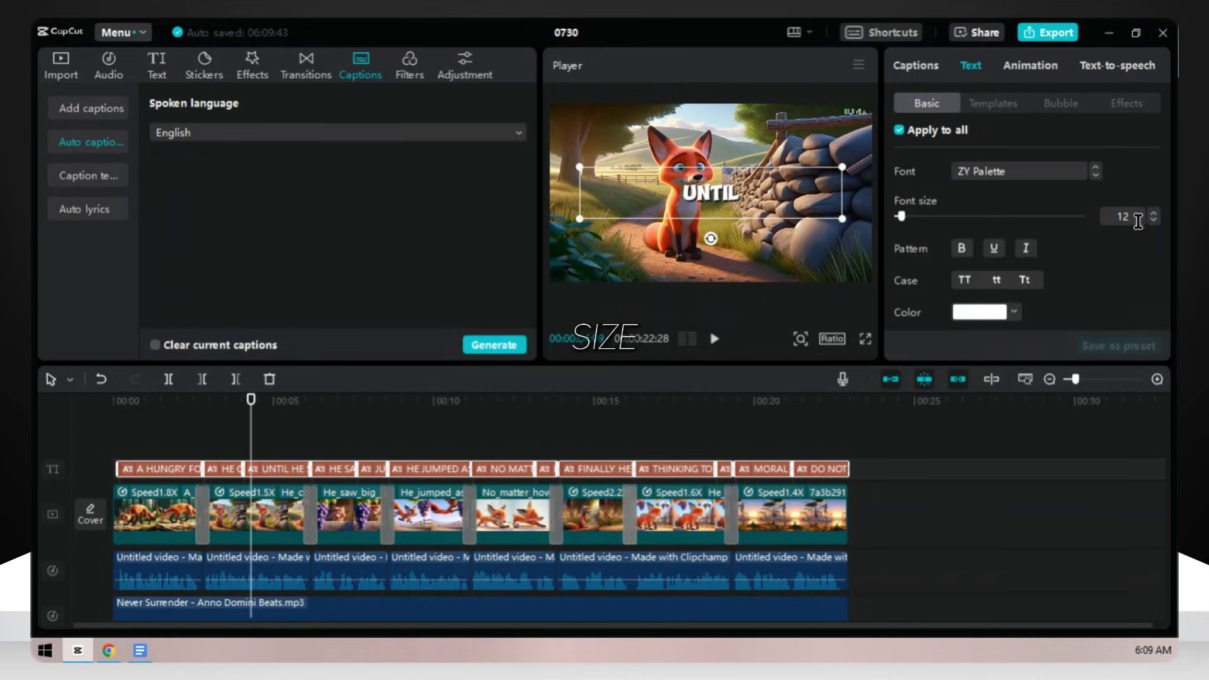